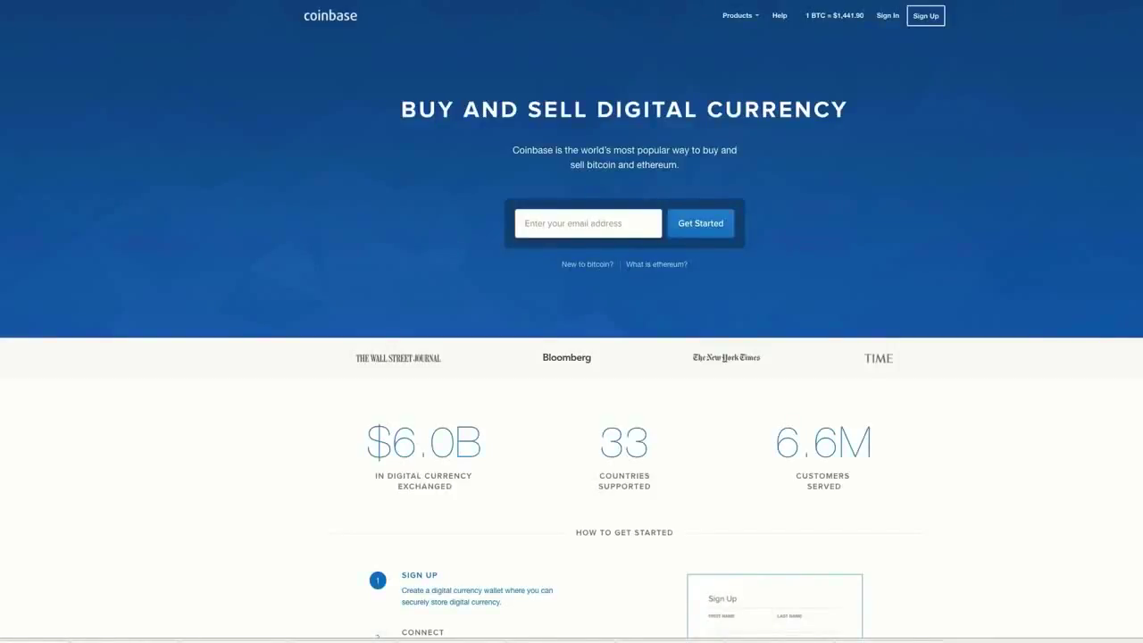
Register with the user's first and last name and email, state California, accepting the user agreement.
left_click(926, 16)
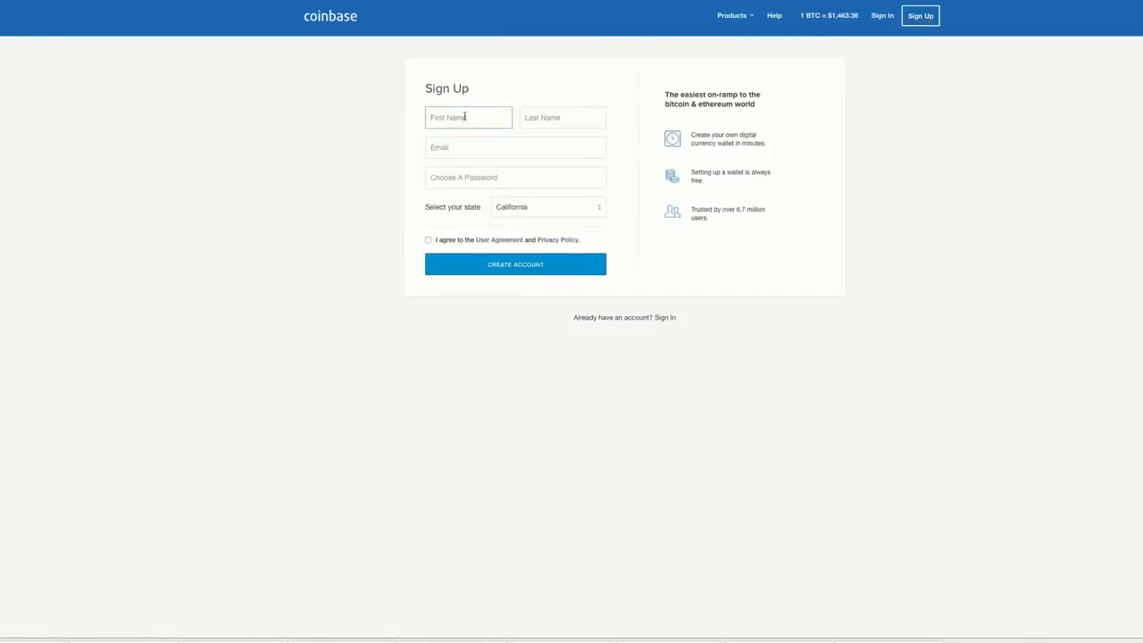
key("Tab")
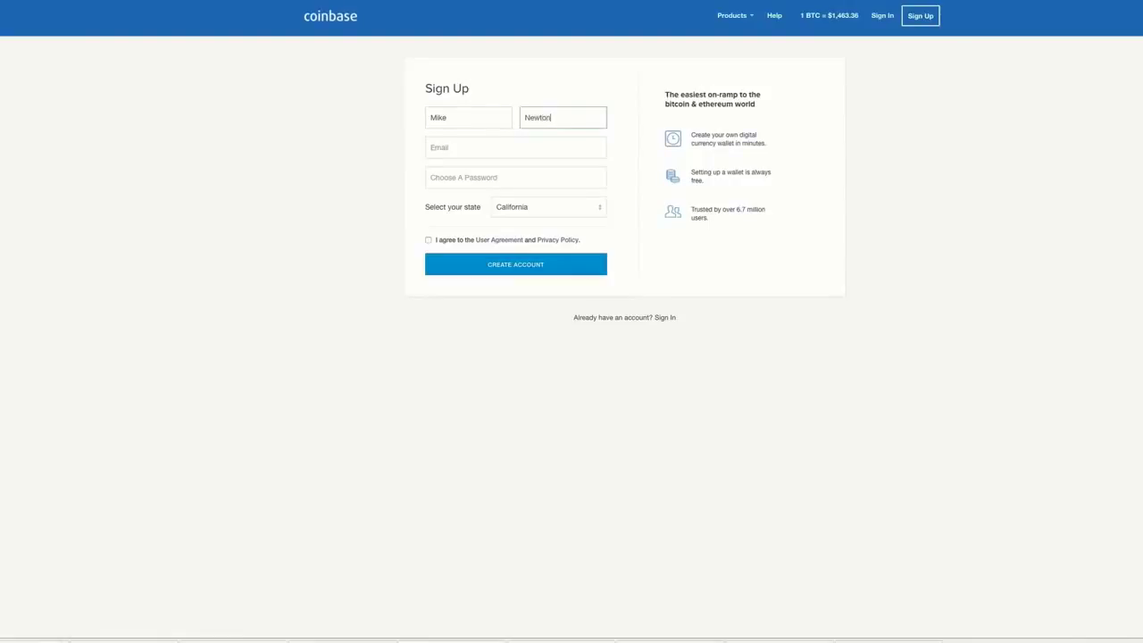
left_click(464, 149)
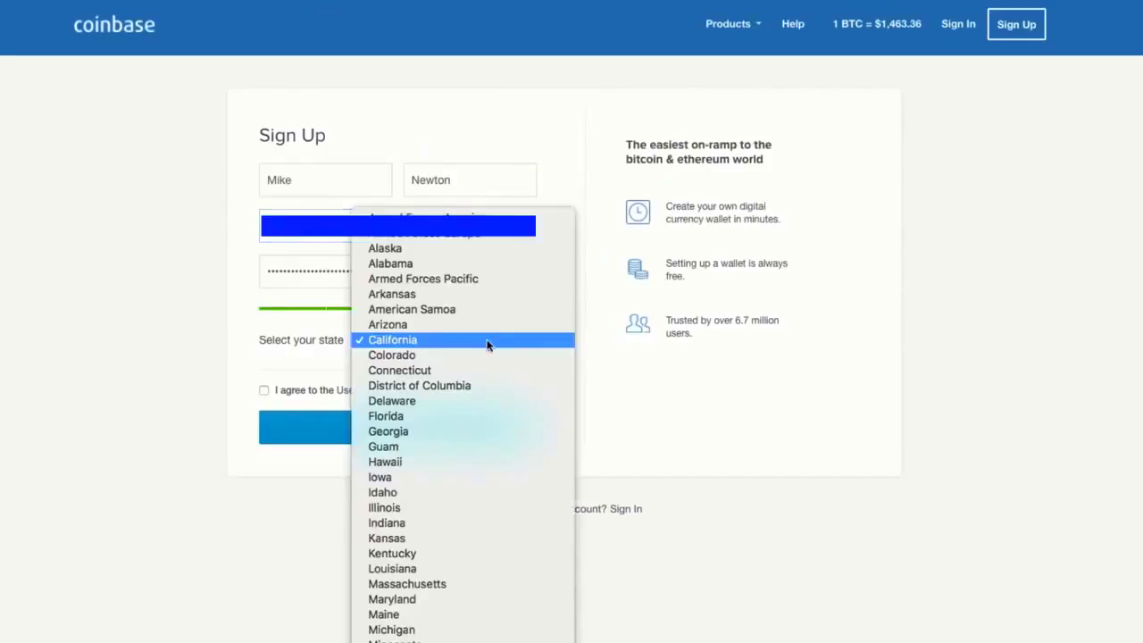
left_click(576, 209)
left_click(491, 342)
left_click(263, 391)
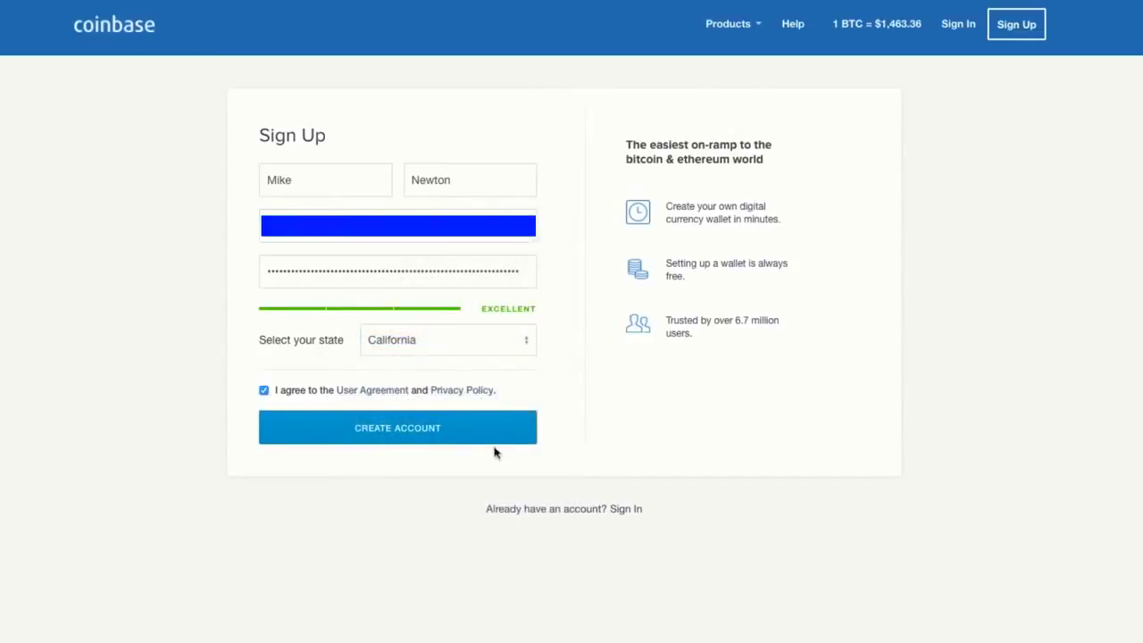
left_click(425, 431)
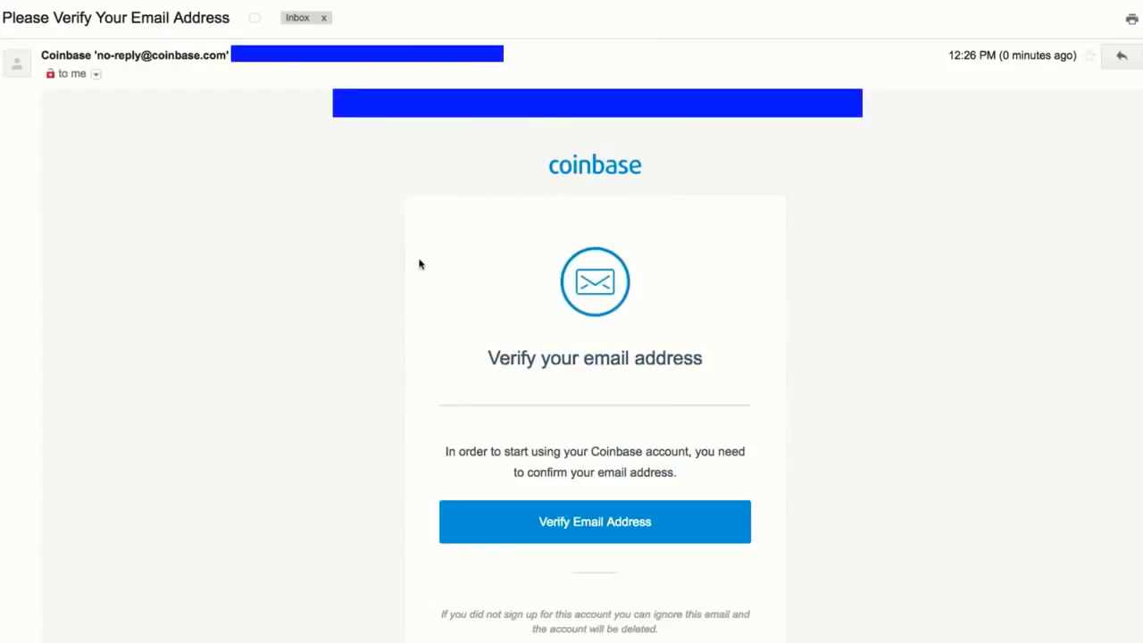
Confirm the email address with the Verify Email Address link in the Coinbase message.
left_click(606, 527)
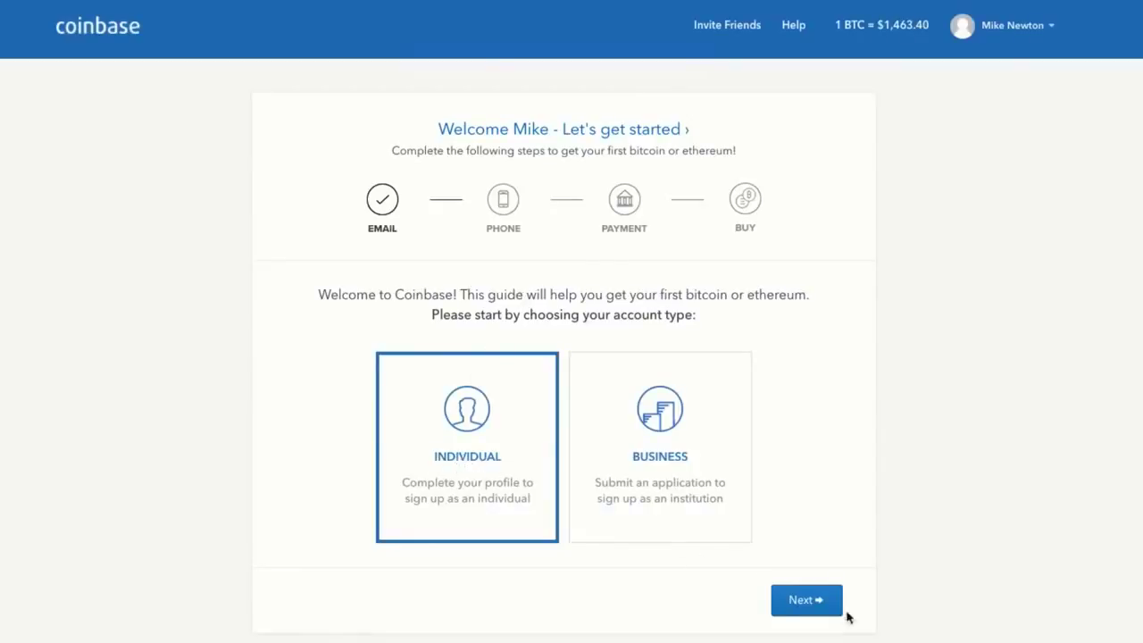
Choose an Individual account and skip phone linking for now.
left_click(812, 606)
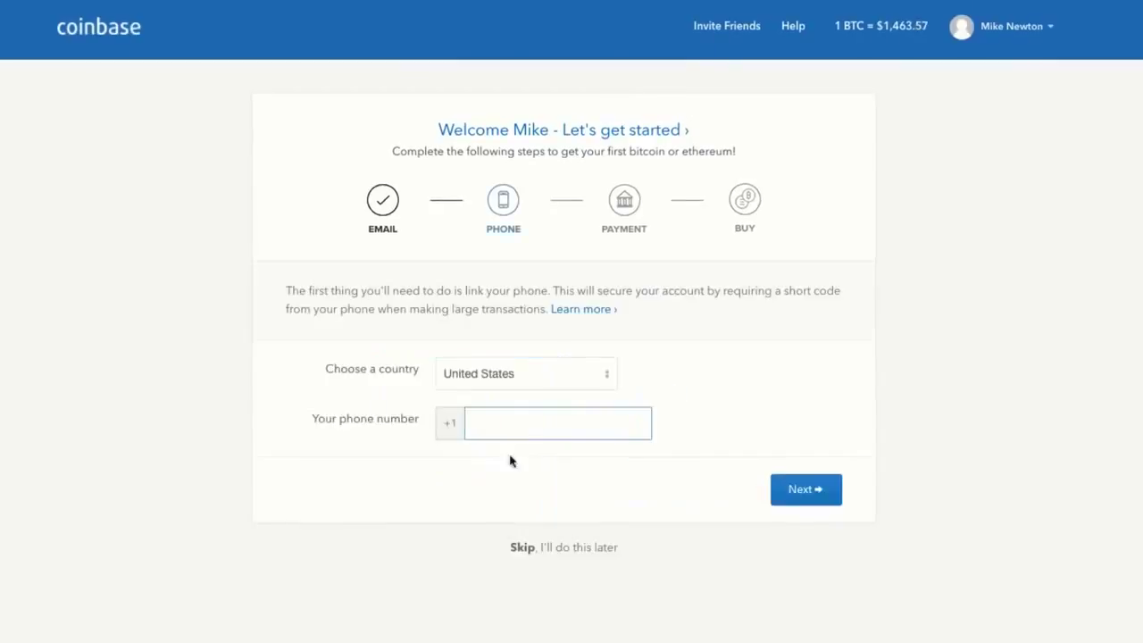
left_click(530, 551)
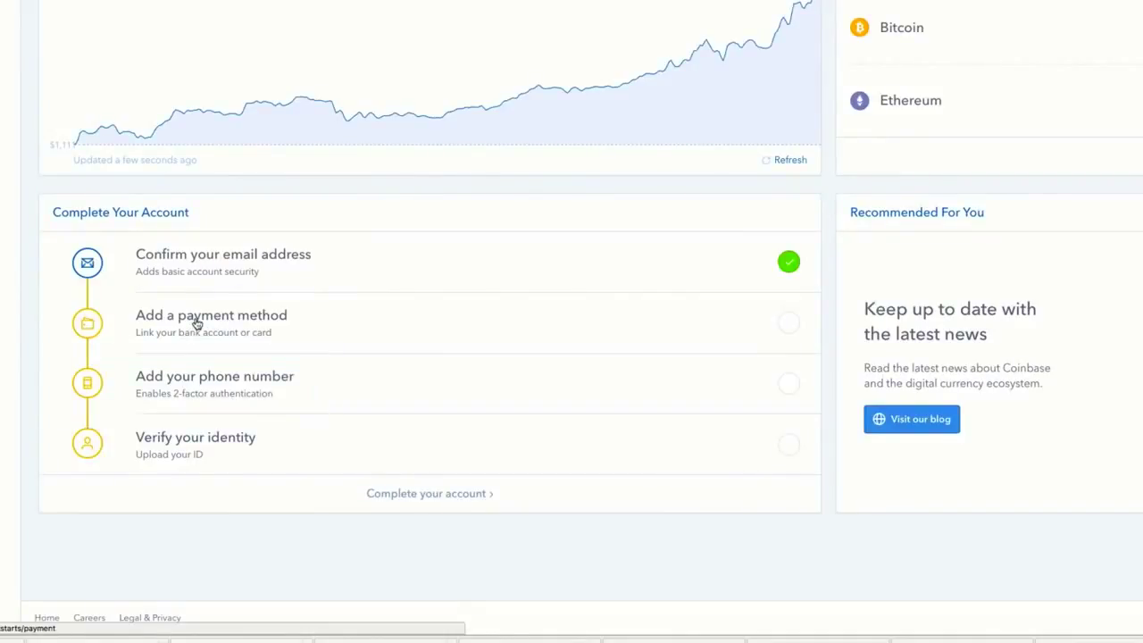
Add the phone number and confirm it with the SMS verification code.
left_click(196, 324)
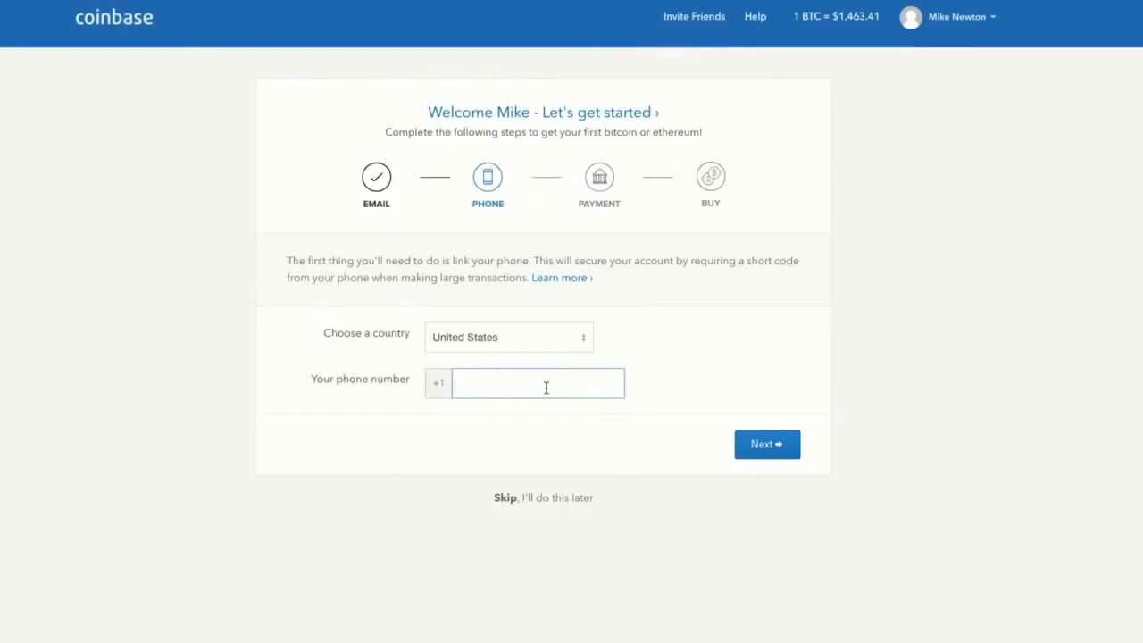
type("**********")
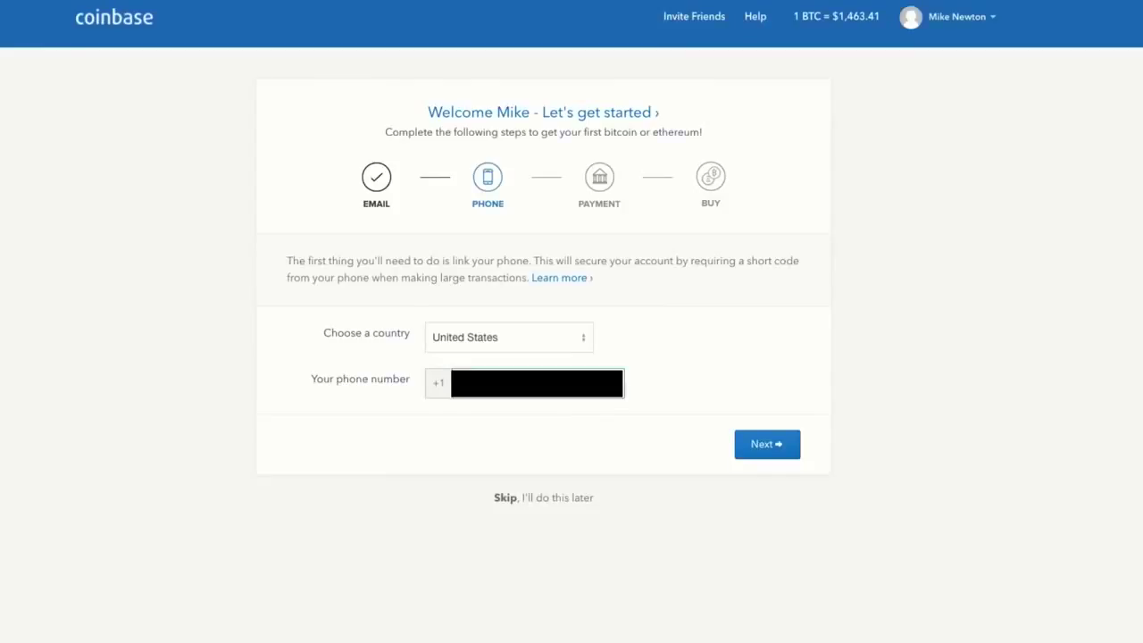
left_click(767, 443)
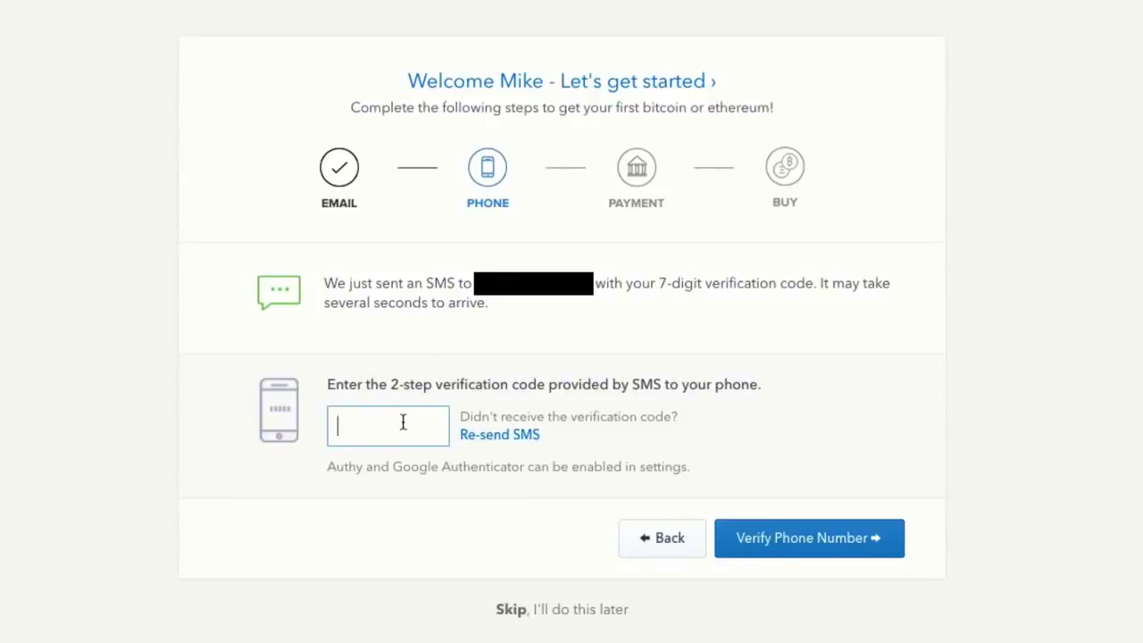
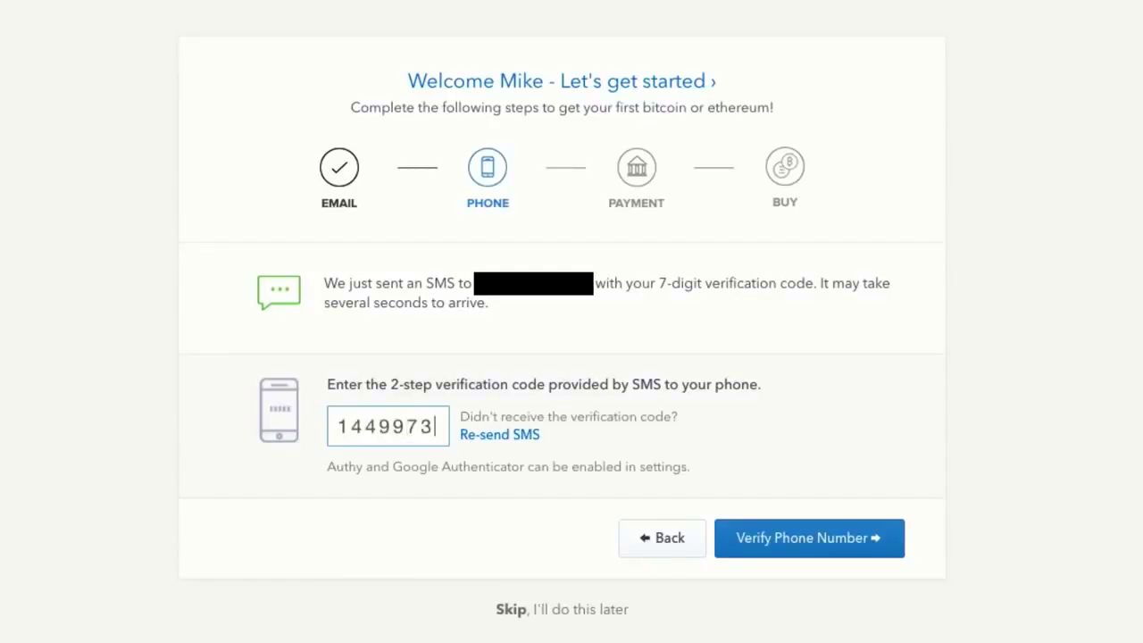
left_click(786, 544)
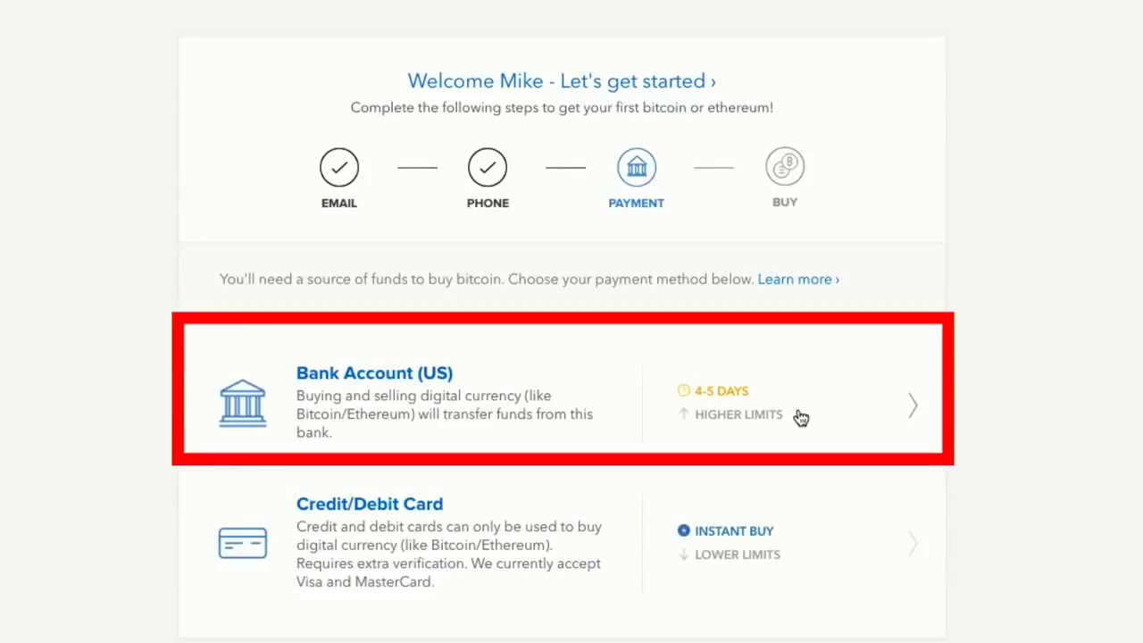
Choose Bank Account (US), search for 'bank name', and select OTHER BANK.
left_click(801, 418)
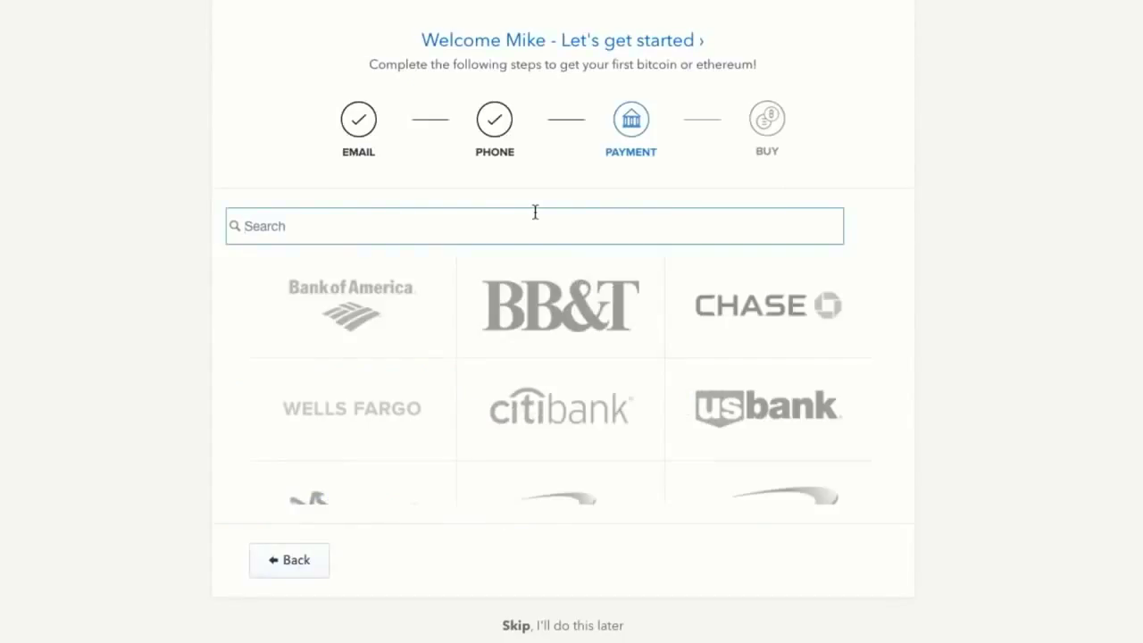
type("bank name")
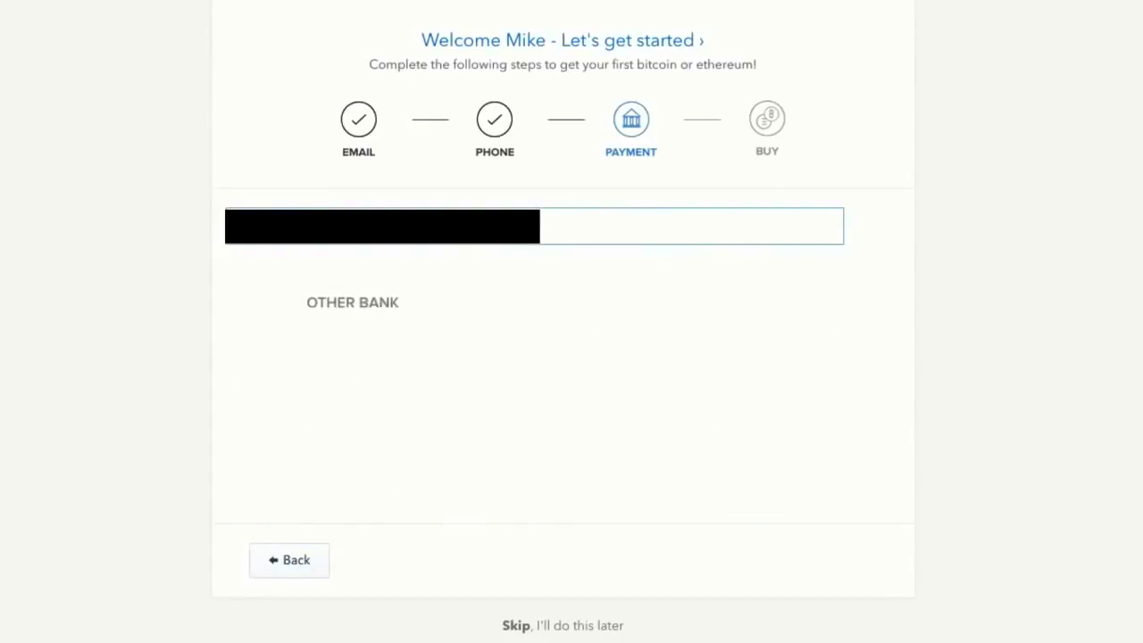
left_click(373, 307)
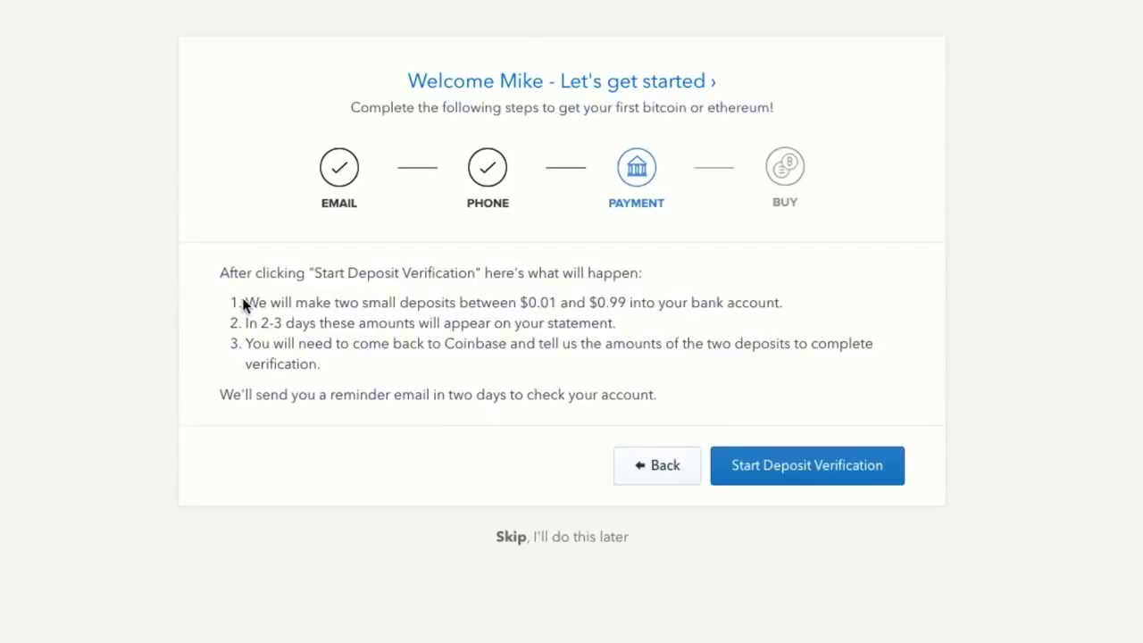
Read the deposit verification notes about two small deposits and the 2-3 day statement wait.
left_click_drag(243, 302, 801, 304)
left_click(800, 304)
left_click_drag(243, 323, 637, 329)
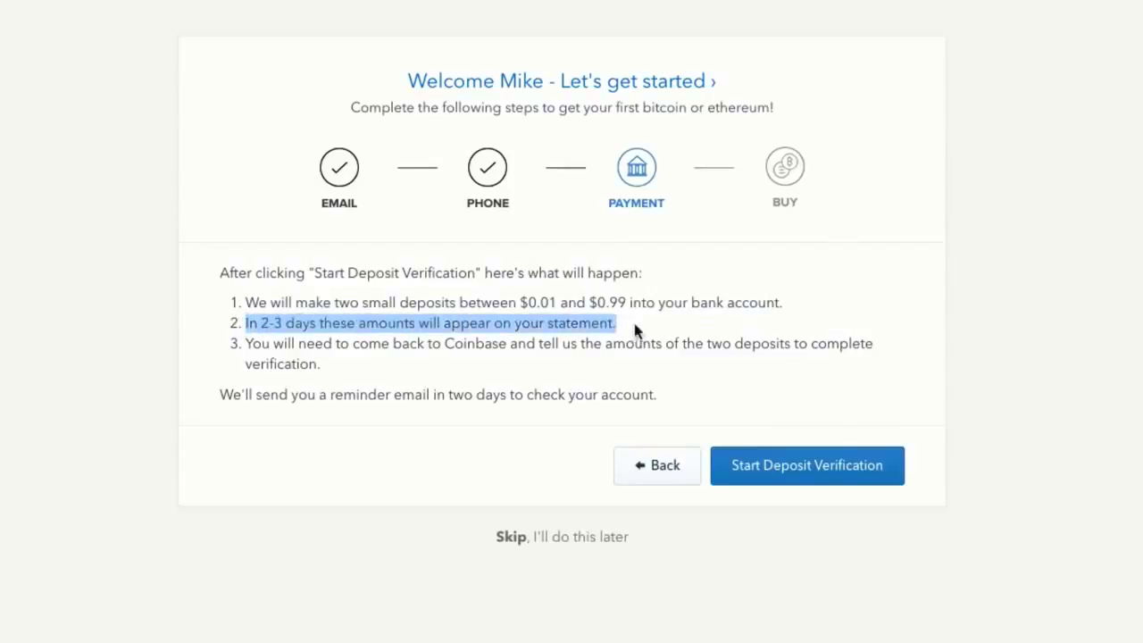
left_click(634, 330)
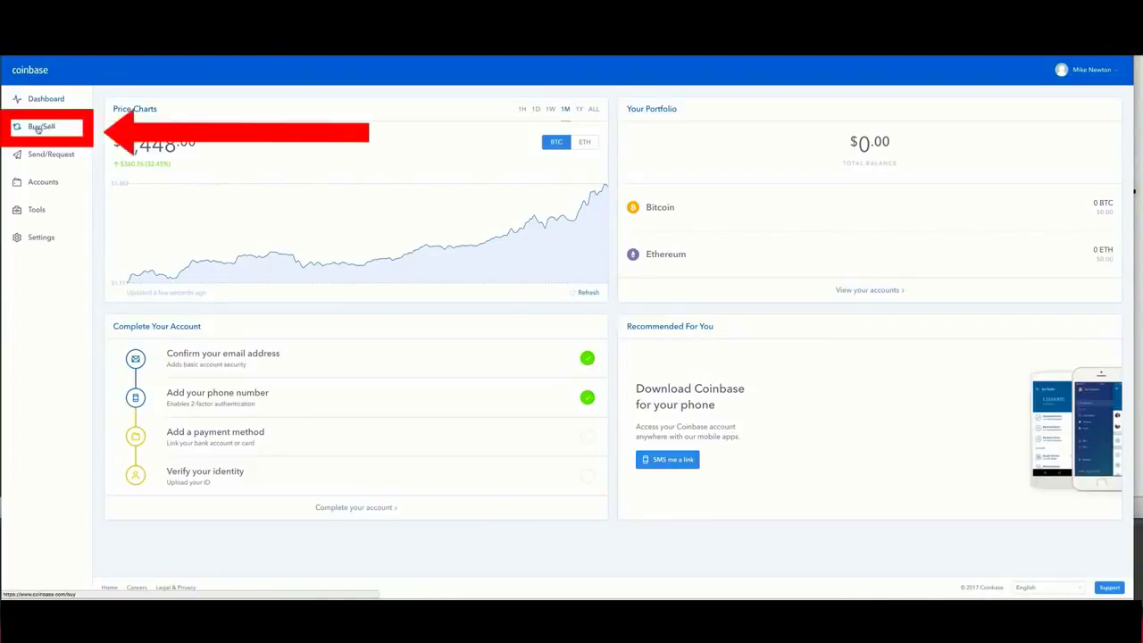
Go to Buy/Sell and review the Payment Method Required notice.
left_click(38, 129)
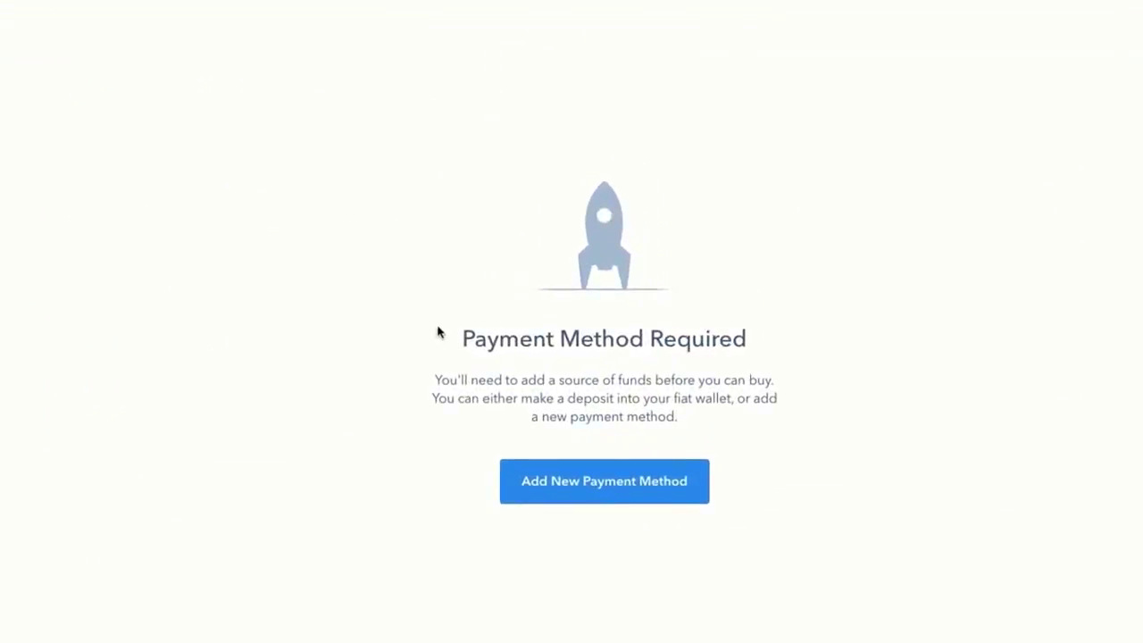
left_click_drag(438, 332, 762, 355)
left_click(764, 350)
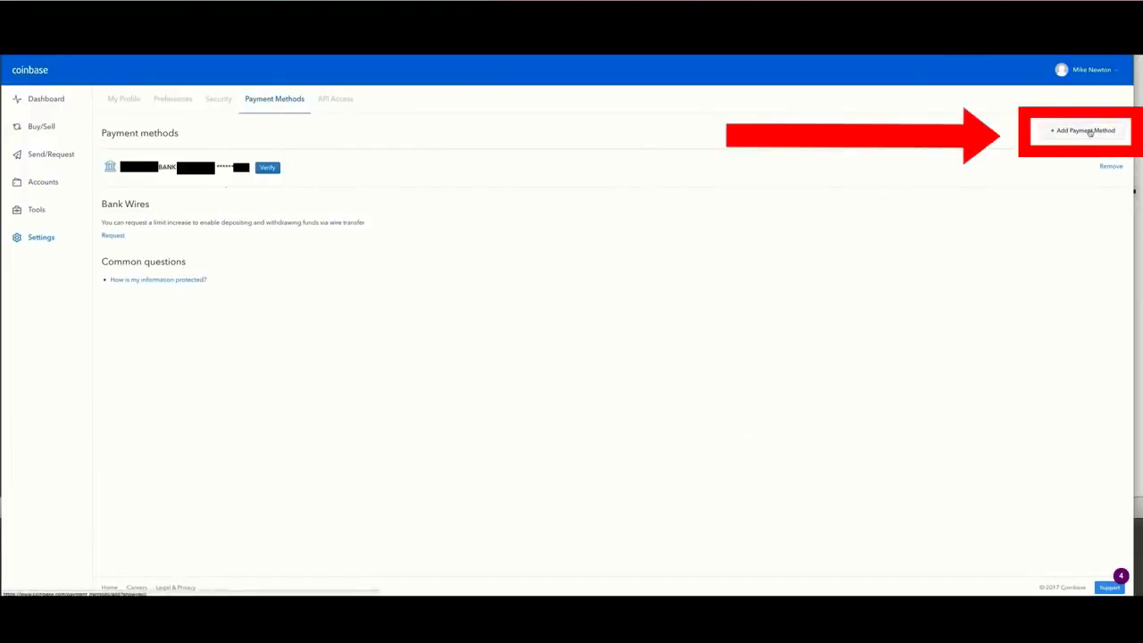
Choose to add a credit/debit card, reviewing the accepted card types and 3.75% convenience fee.
left_click(1089, 133)
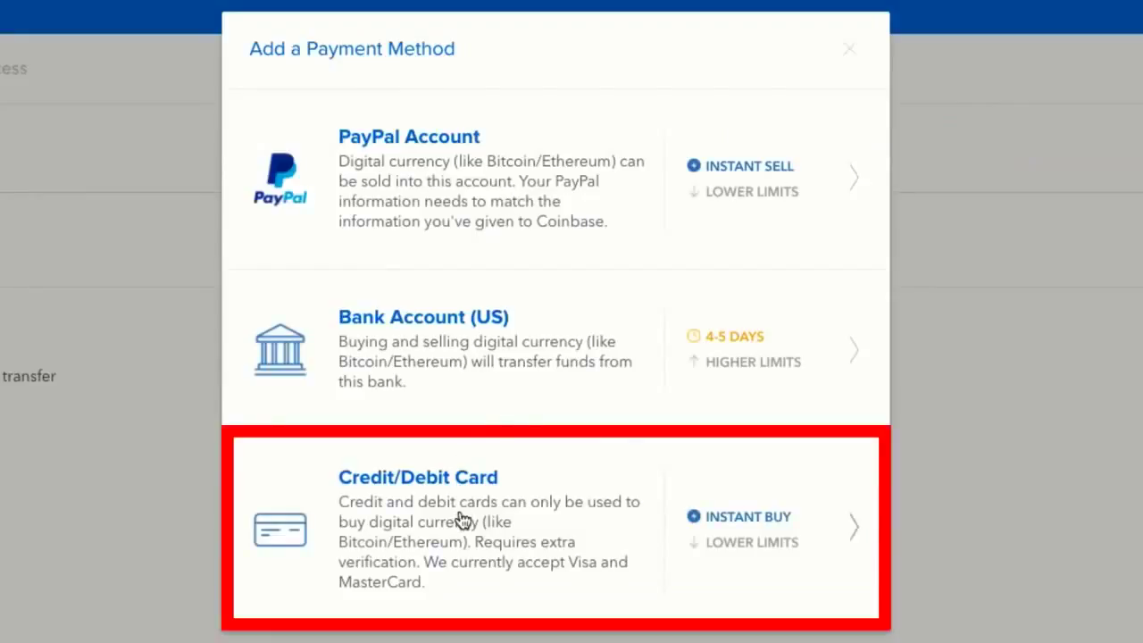
left_click(709, 533)
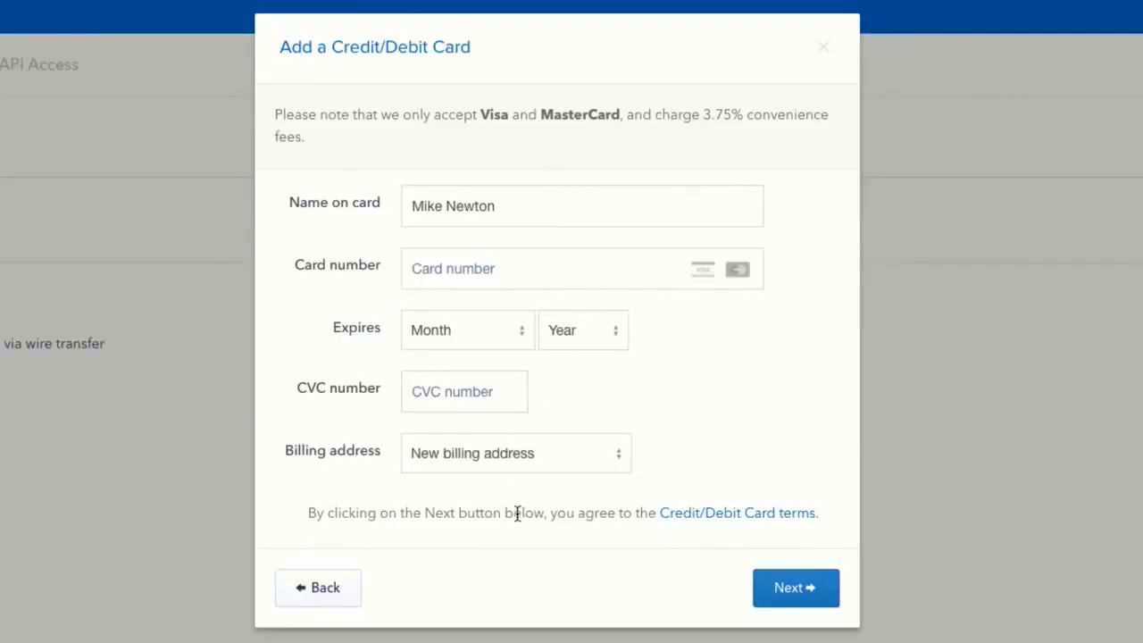
left_click_drag(276, 115, 516, 121)
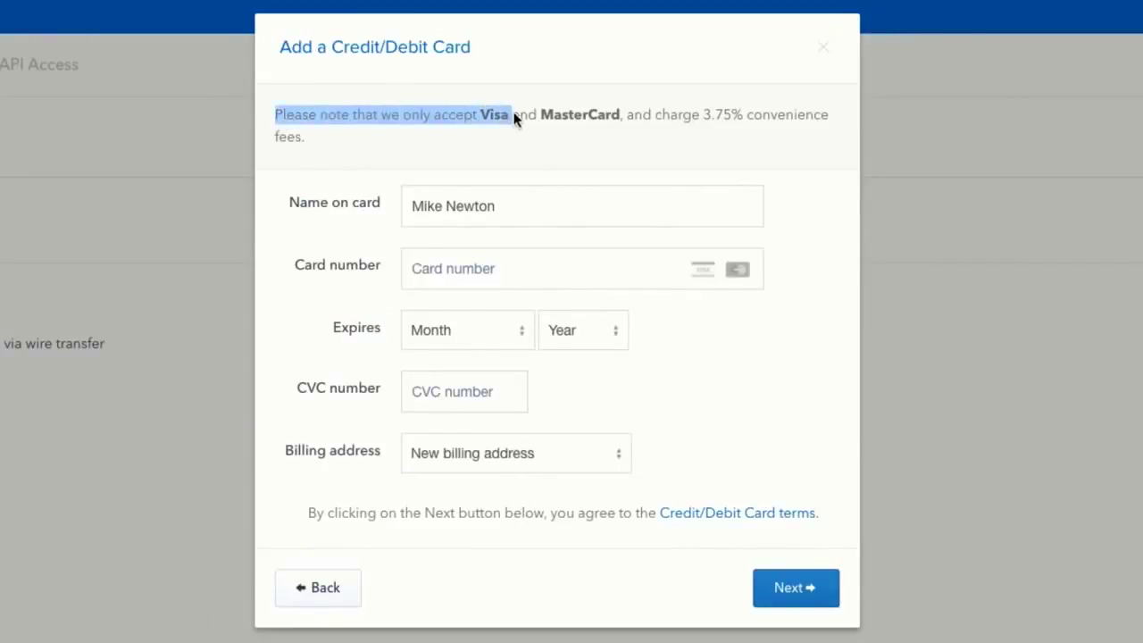
left_click(636, 115)
left_click_drag(655, 114, 752, 126)
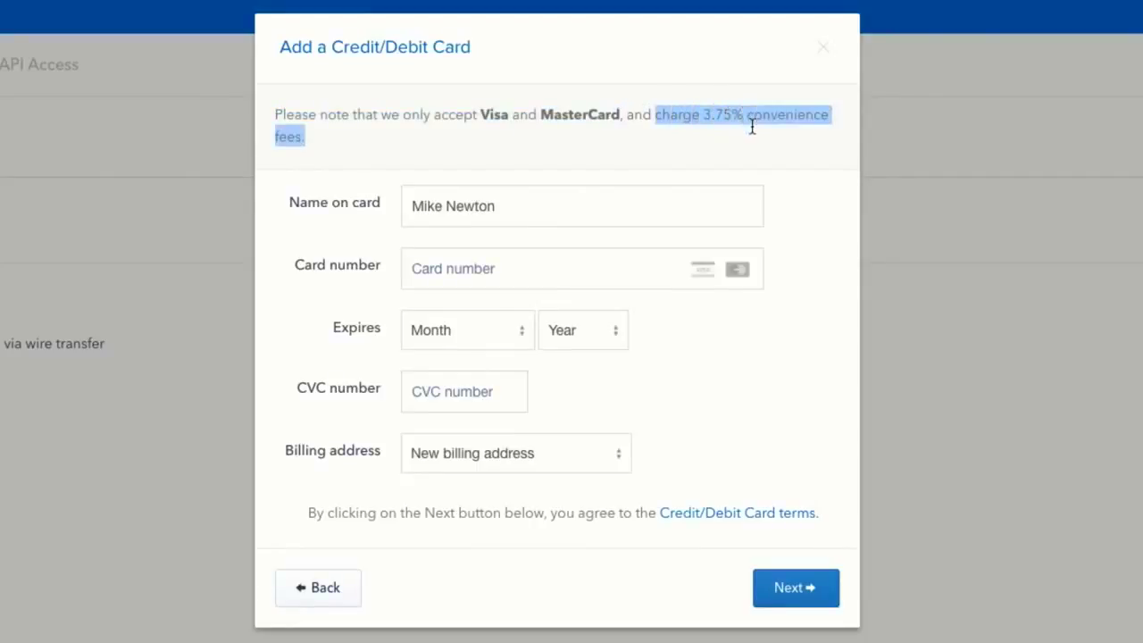
left_click(752, 126)
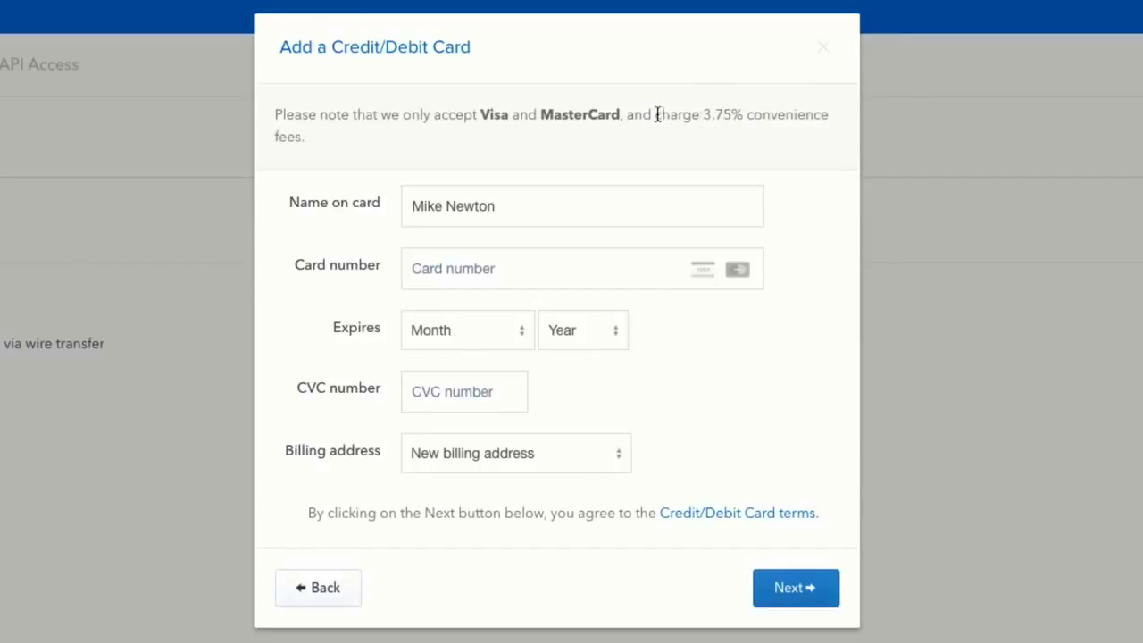
left_click_drag(657, 114, 694, 128)
left_click(694, 130)
left_click_drag(704, 119, 741, 118)
left_click(738, 117)
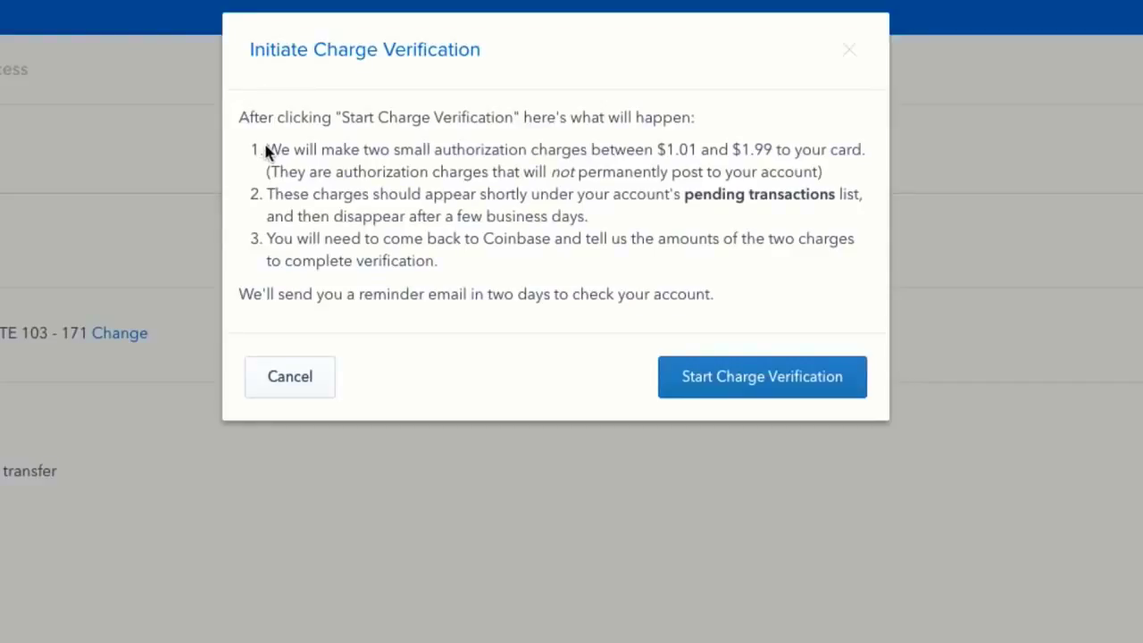
Review the charge verification steps about two authorization charges and checking pending transactions.
left_click_drag(267, 150, 778, 155)
left_click(779, 154)
left_click_drag(684, 193, 842, 192)
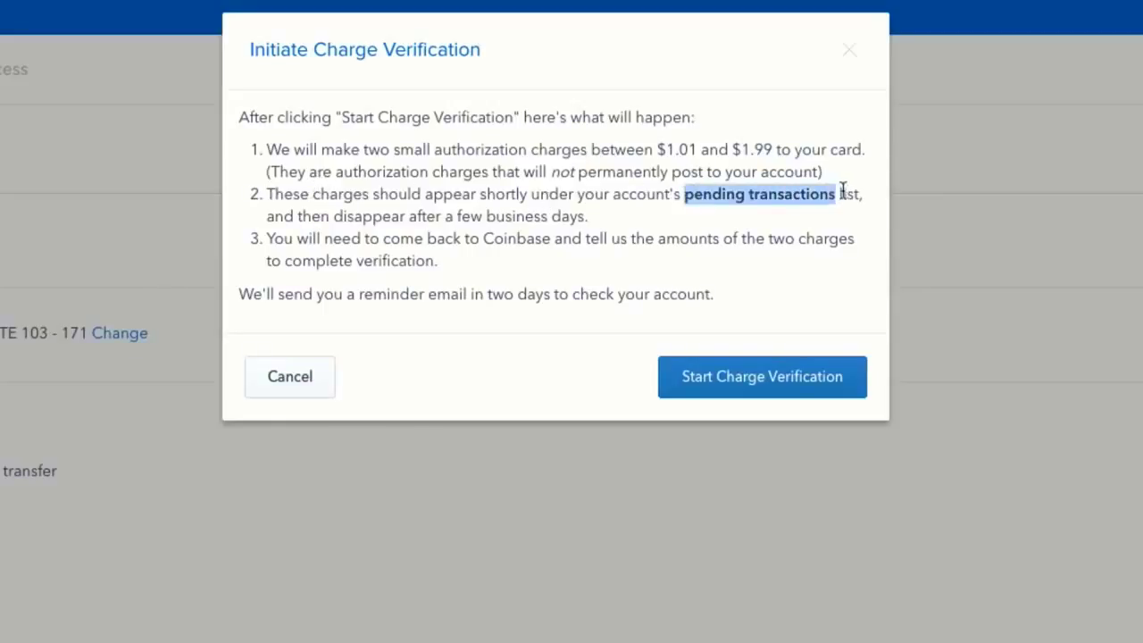
left_click(841, 192)
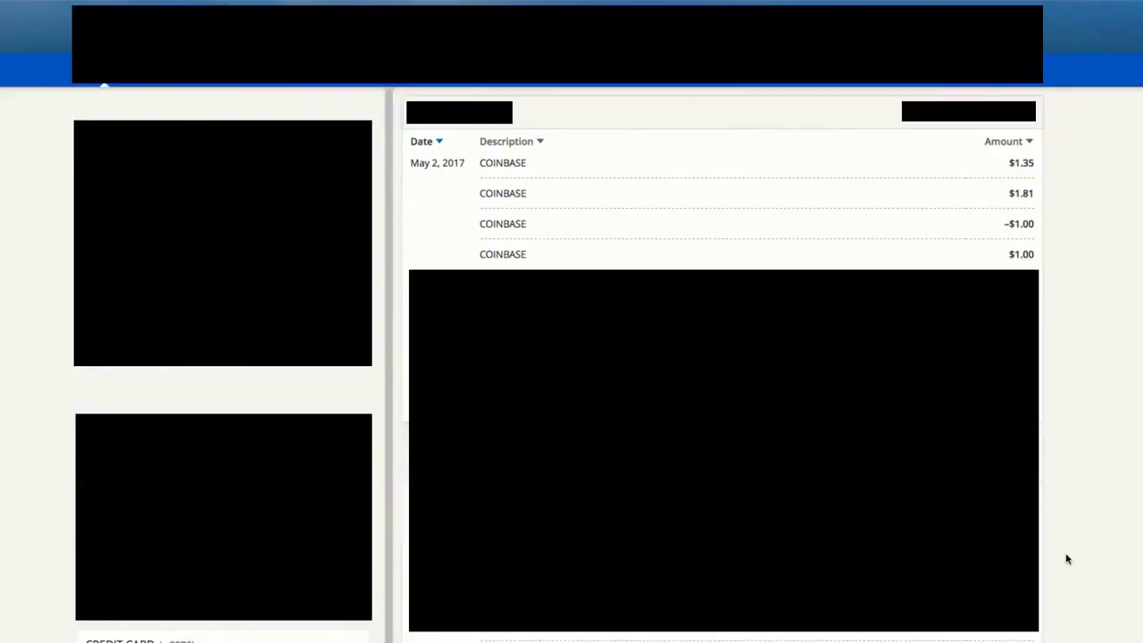
Locate the COINBASE pending charges of $1.35 and $1.81 in the bank's transaction list.
mouse_move(410, 162)
left_mouse_down()
mouse_move(538, 179)
mouse_move(541, 251)
left_mouse_up()
left_click(613, 254)
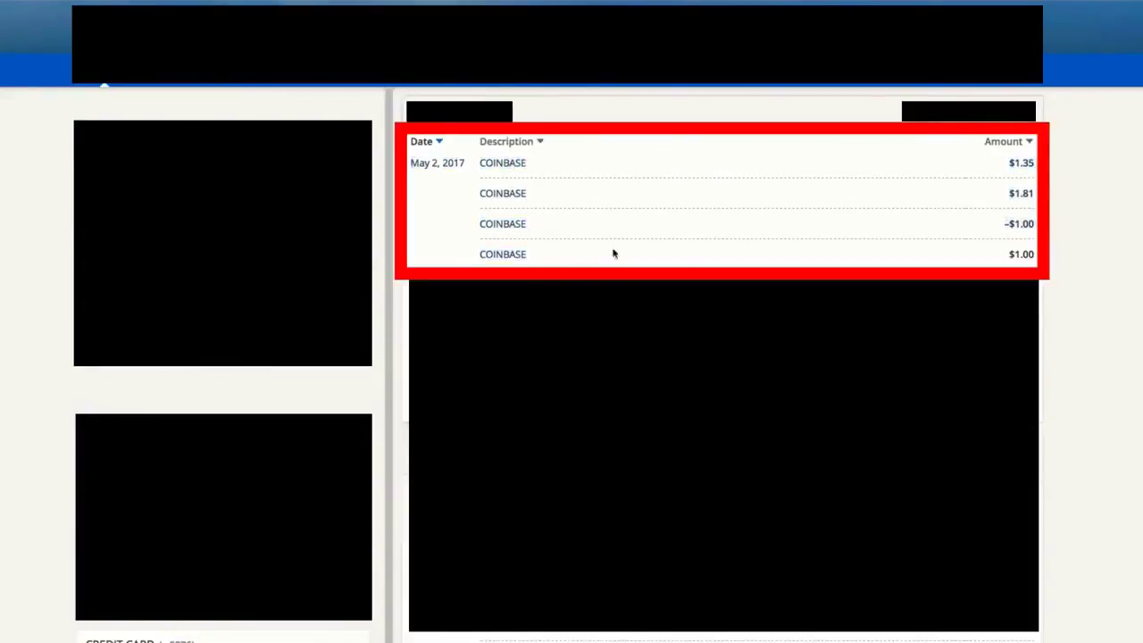
mouse_move(1008, 254)
left_mouse_down()
mouse_move(1036, 254)
mouse_move(1004, 223)
mouse_move(1036, 193)
mouse_move(1033, 162)
left_mouse_up()
left_click(1032, 253)
left_click(1004, 223)
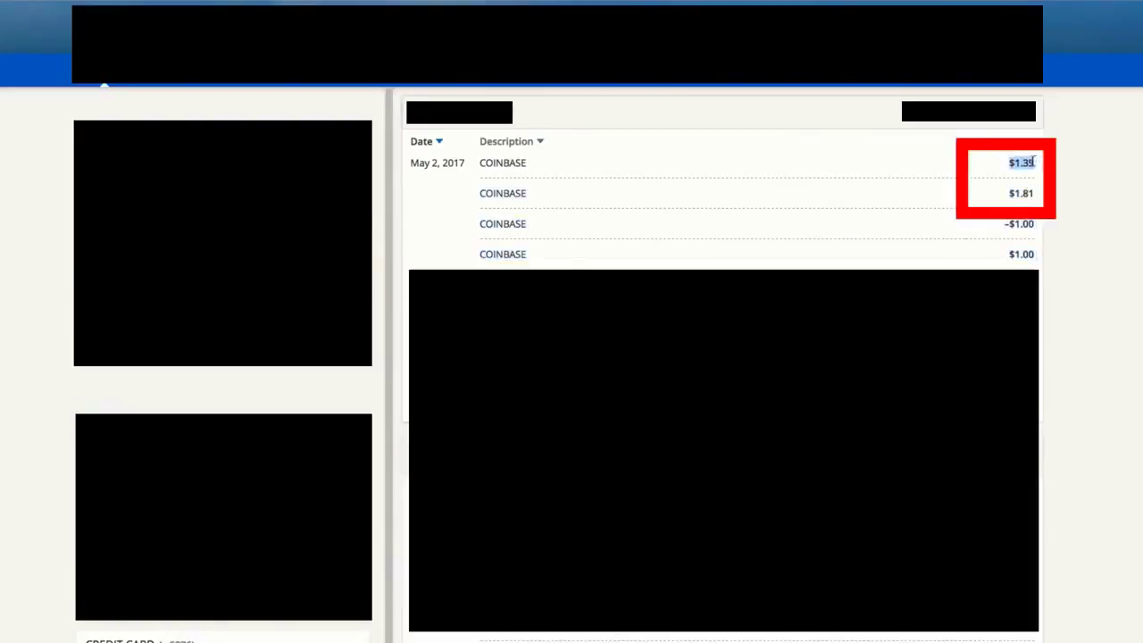
left_click(1031, 162)
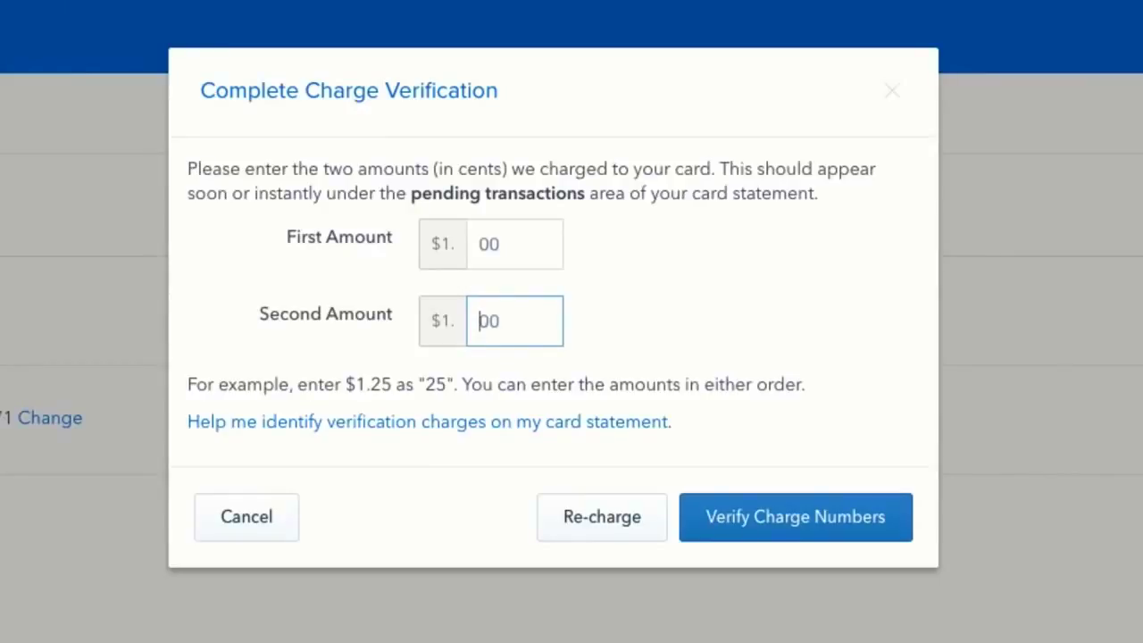
Confirm the Visa card with charge amounts 35 and 81, then proceed to buying digital currency.
left_click(506, 250)
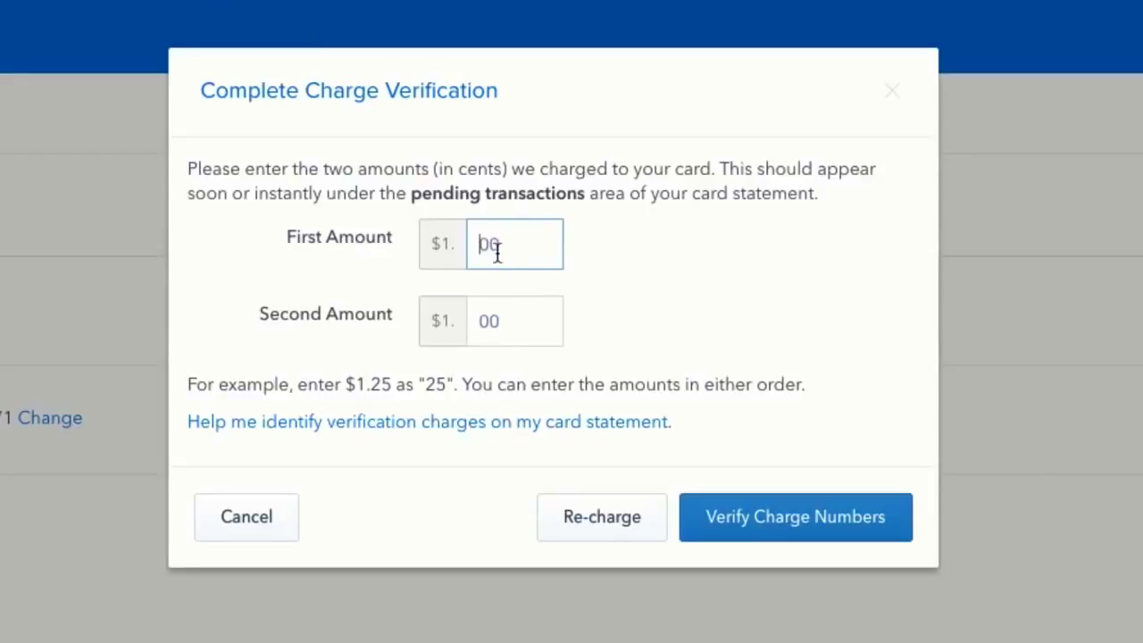
type("35")
left_click(510, 317)
type("81")
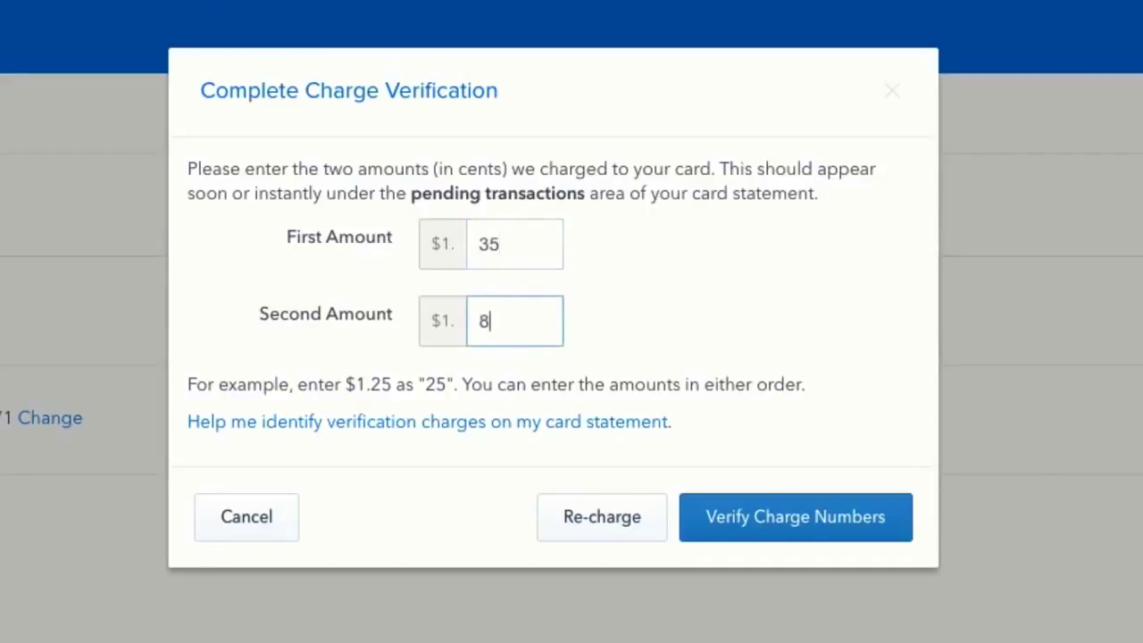
left_click(828, 523)
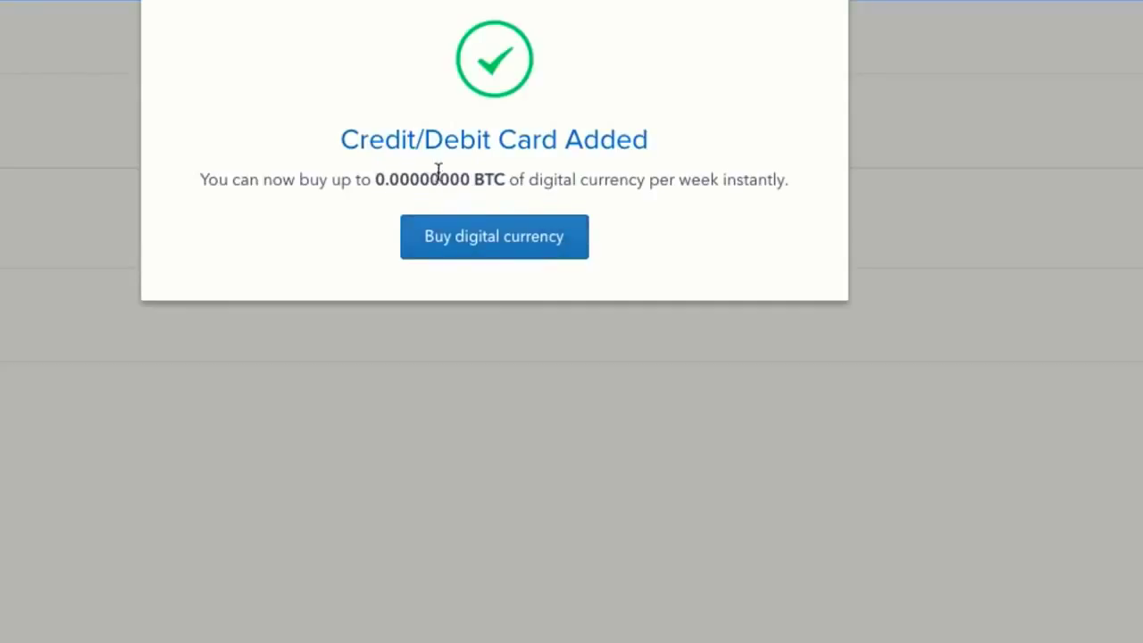
left_click(559, 237)
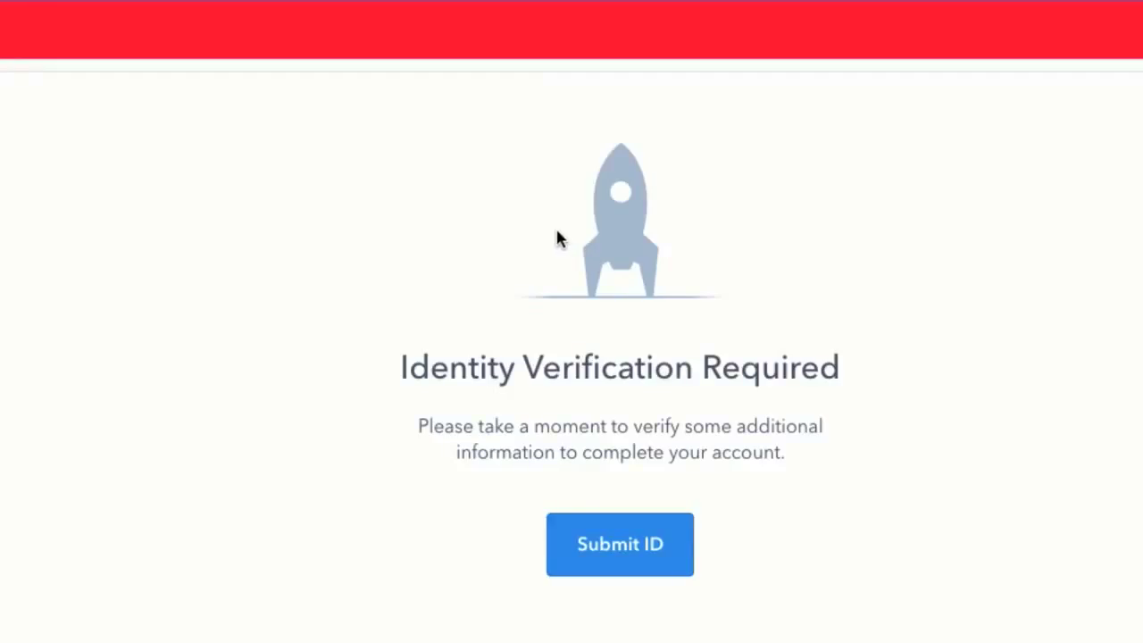
Submit a driver's license as ID by uploading its front and back images from files.
scroll(630, 421, "down", 1)
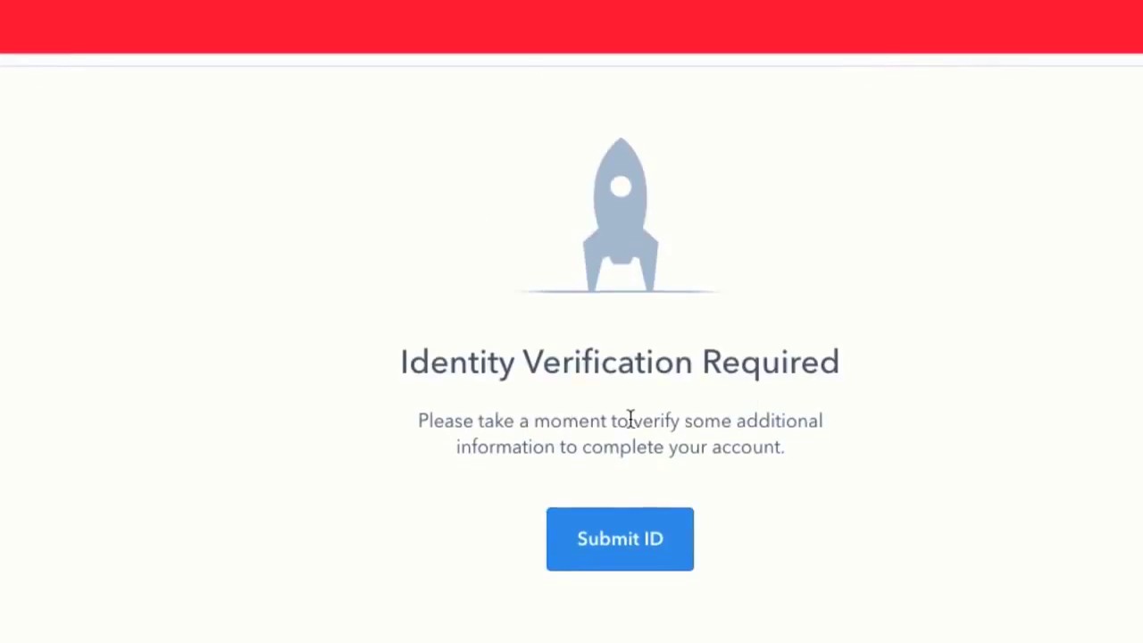
left_click(633, 536)
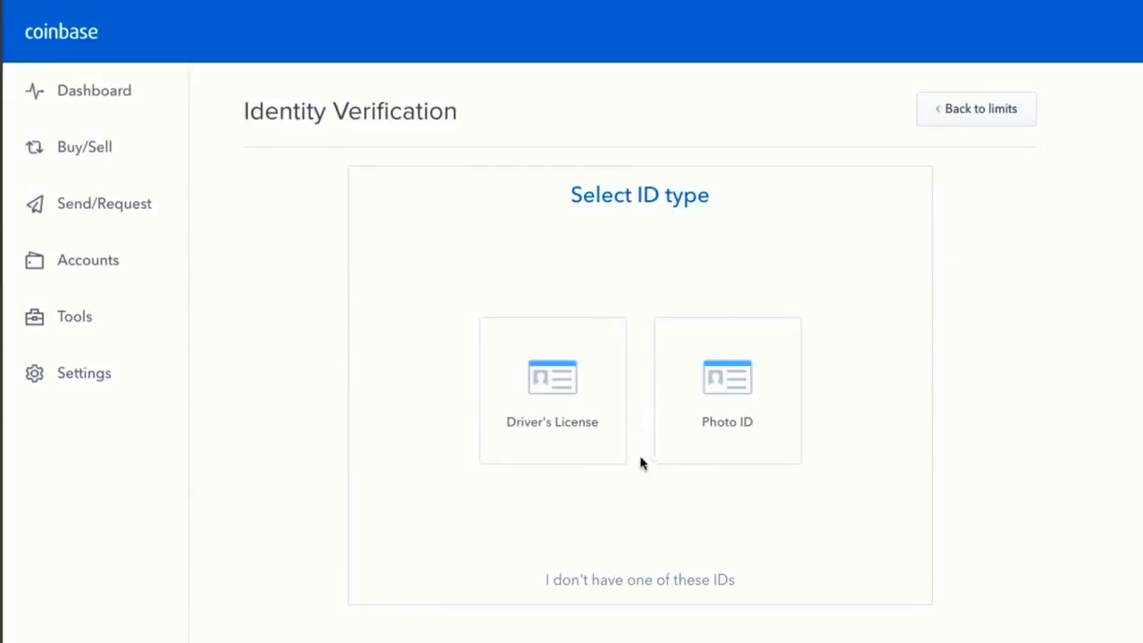
left_click(565, 387)
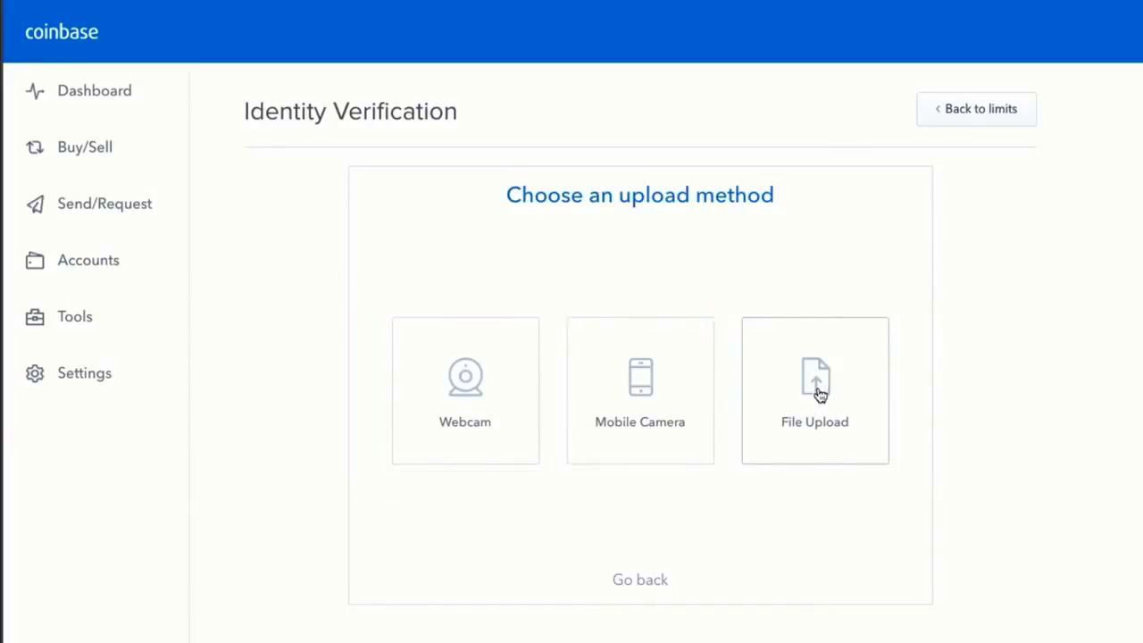
left_click(820, 394)
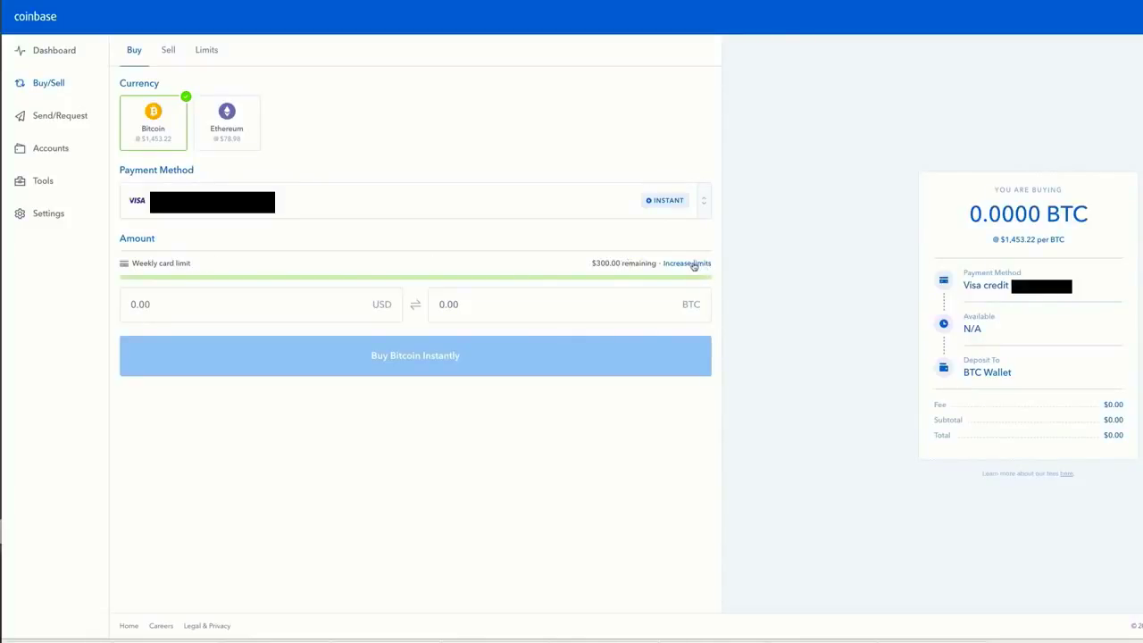
Buy $5 of Bitcoin with the Visa card: 0.0034 BTC for $5.20 including the $0.20 fee.
left_click(239, 303)
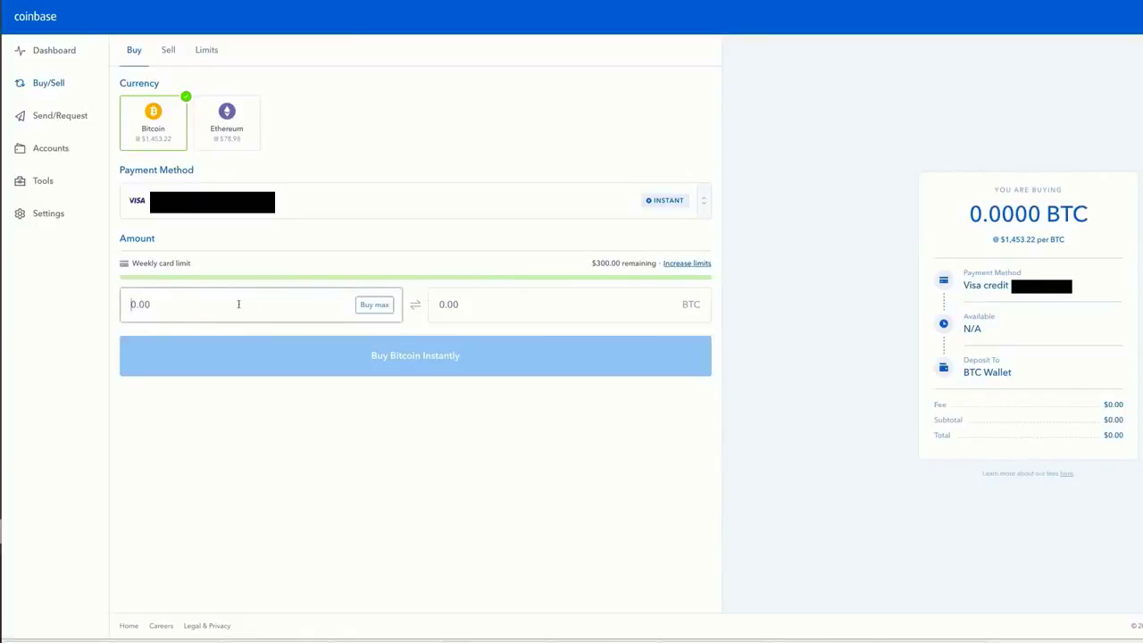
type("5")
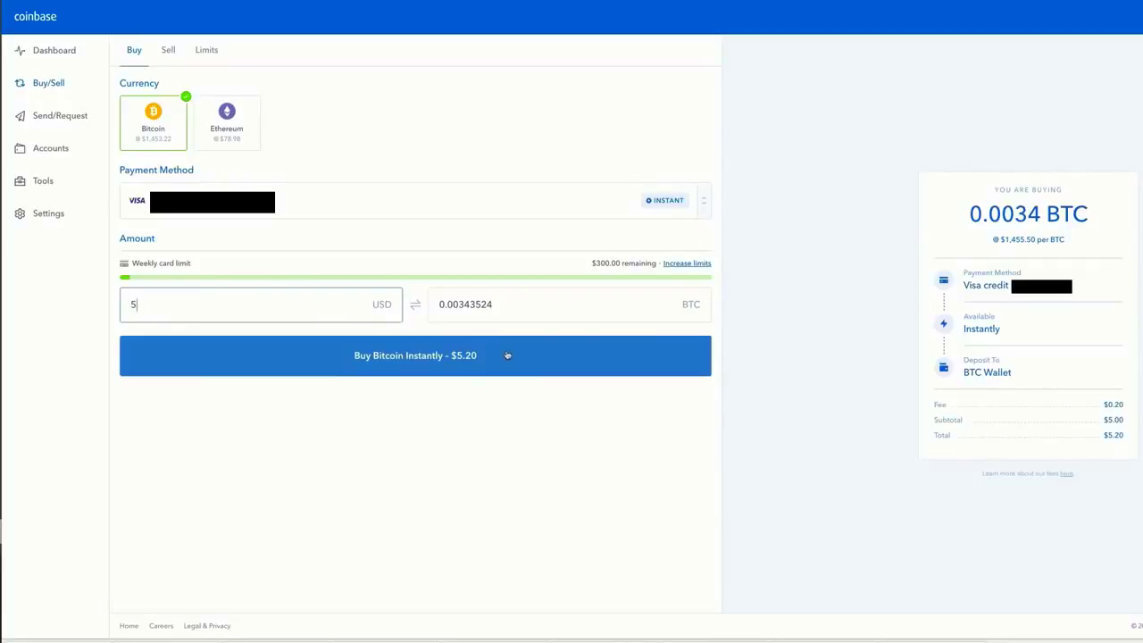
left_click_drag(1104, 405, 1136, 434)
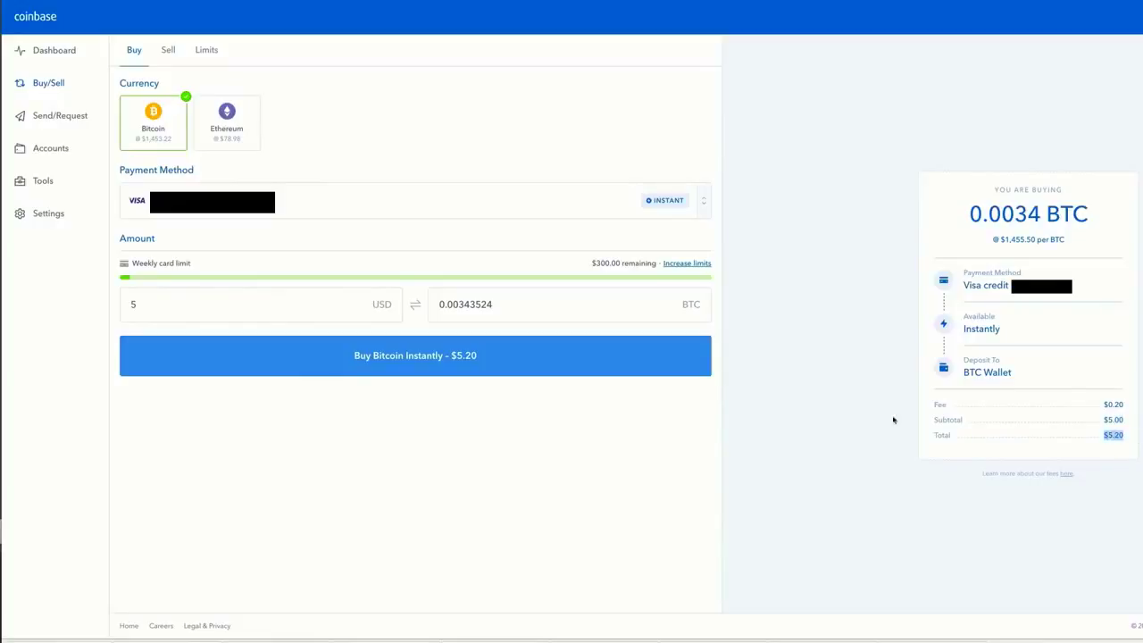
left_click(435, 358)
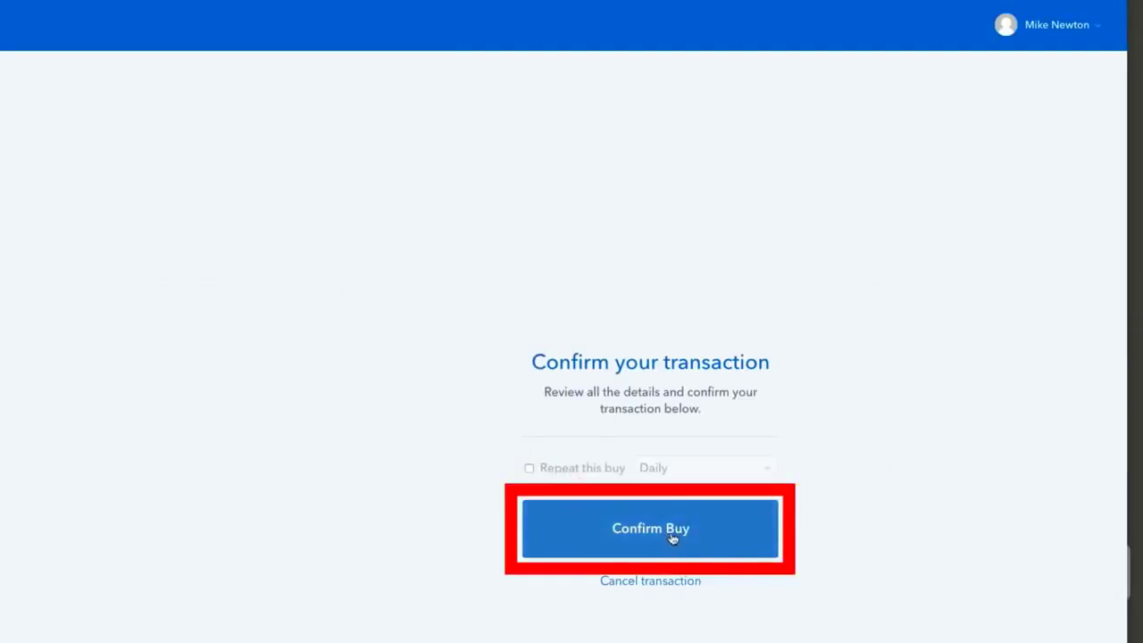
left_click(673, 536)
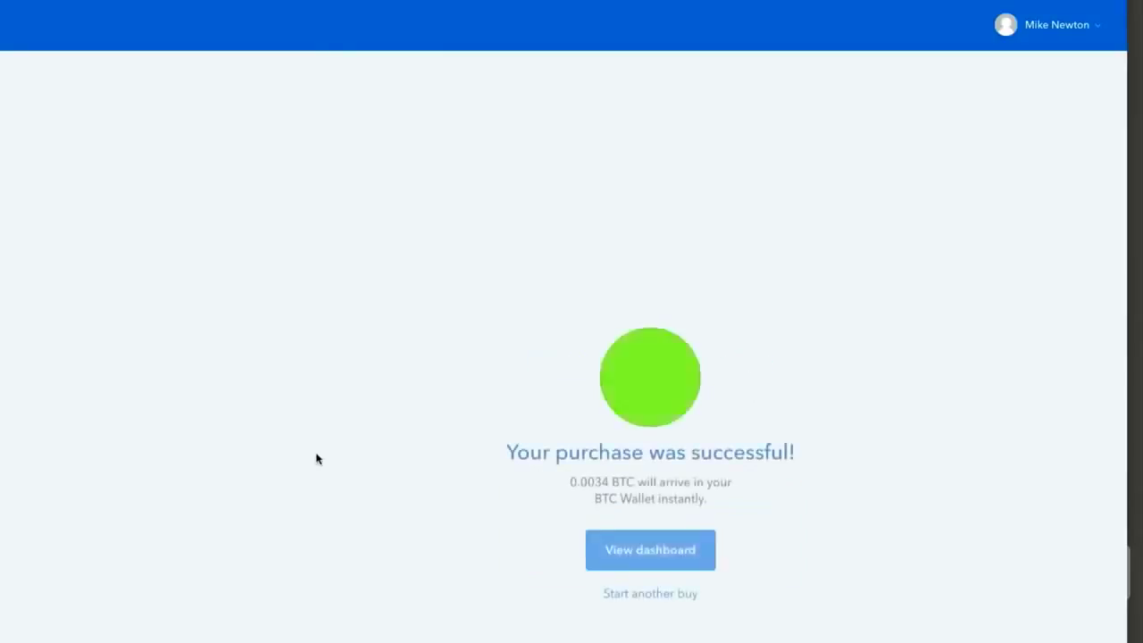
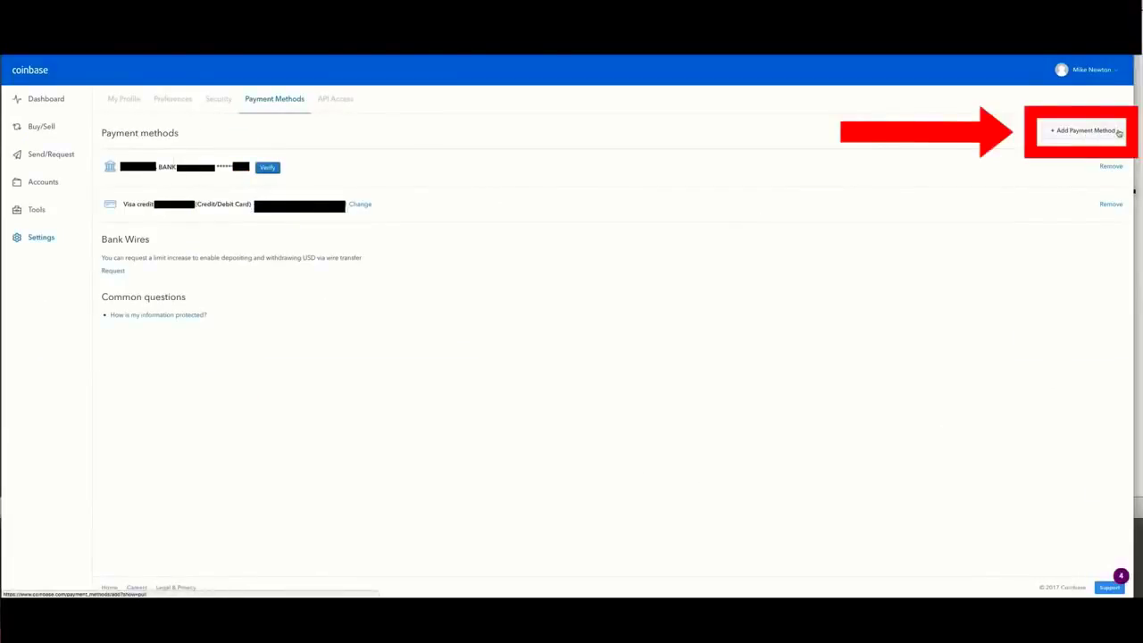
Add a PayPal Account payment method and begin verifying it with PayPal.
left_click(1118, 132)
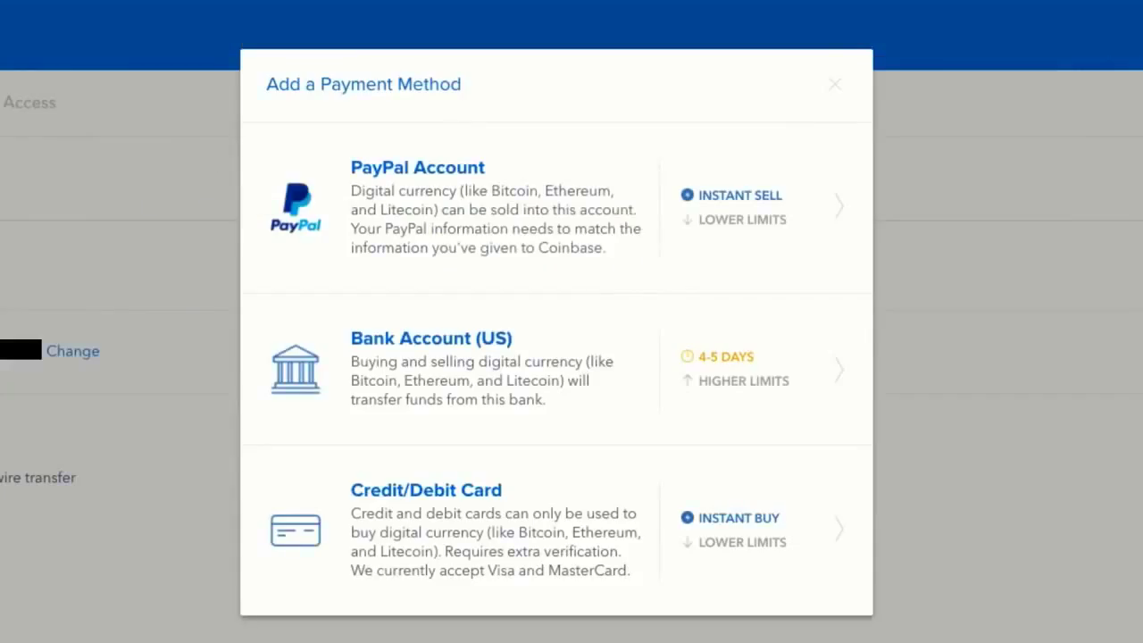
left_click(478, 196)
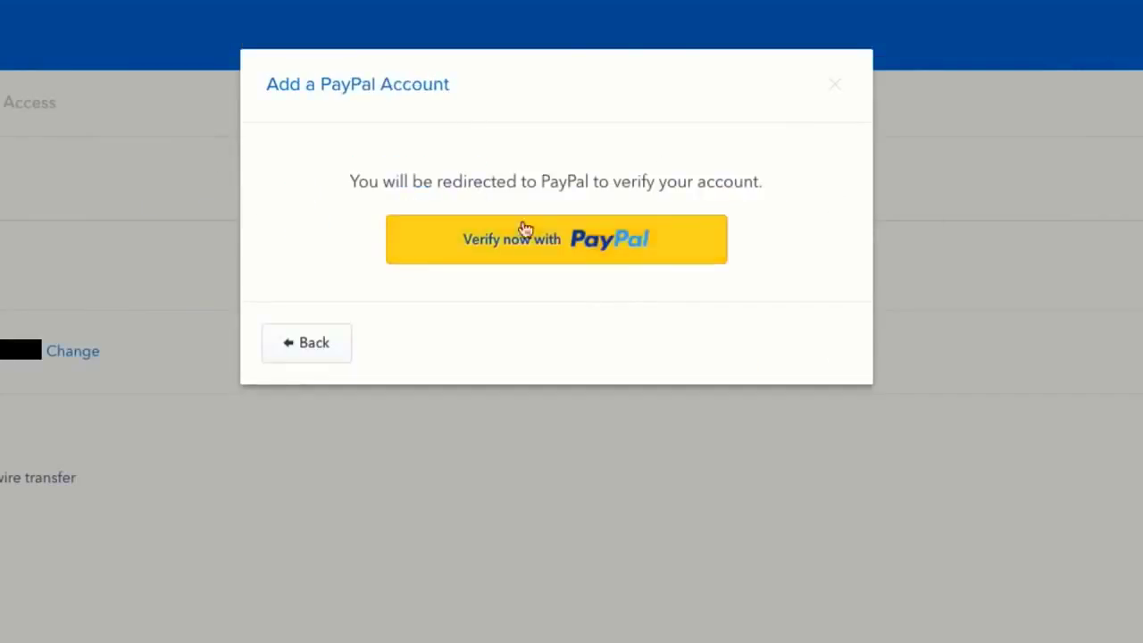
left_click(702, 244)
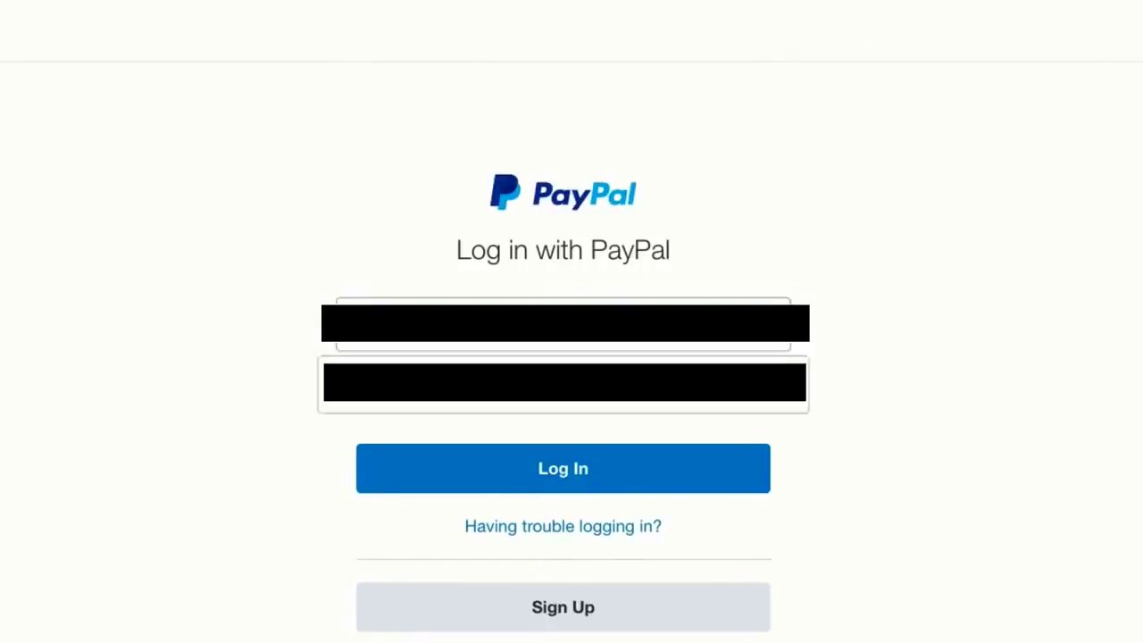
Submit the PayPal login and agree to share the profile with Coinbase.
key("Return")
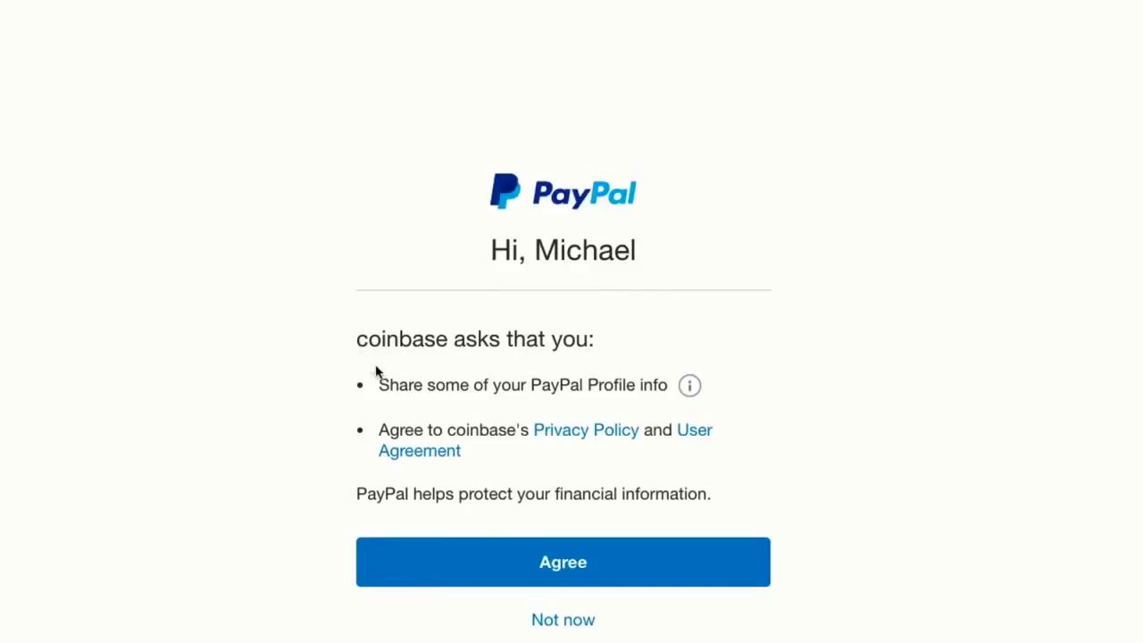
left_click(593, 568)
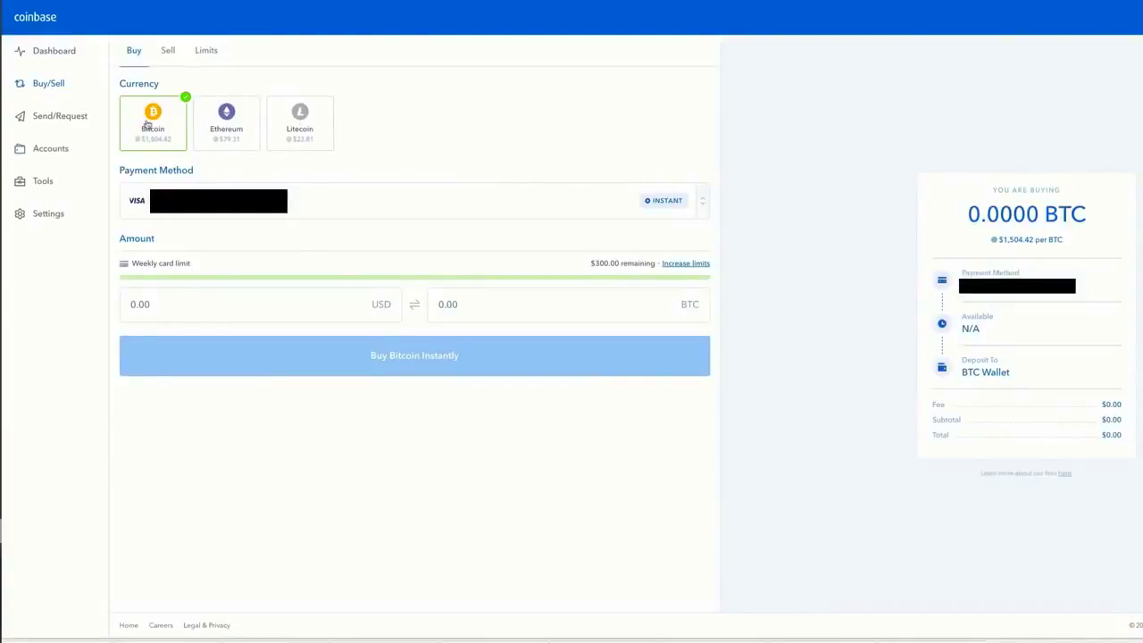
Buy $5 of Bitcoin instantly, confirm the purchase, and return to the dashboard.
left_click(190, 303)
type("5")
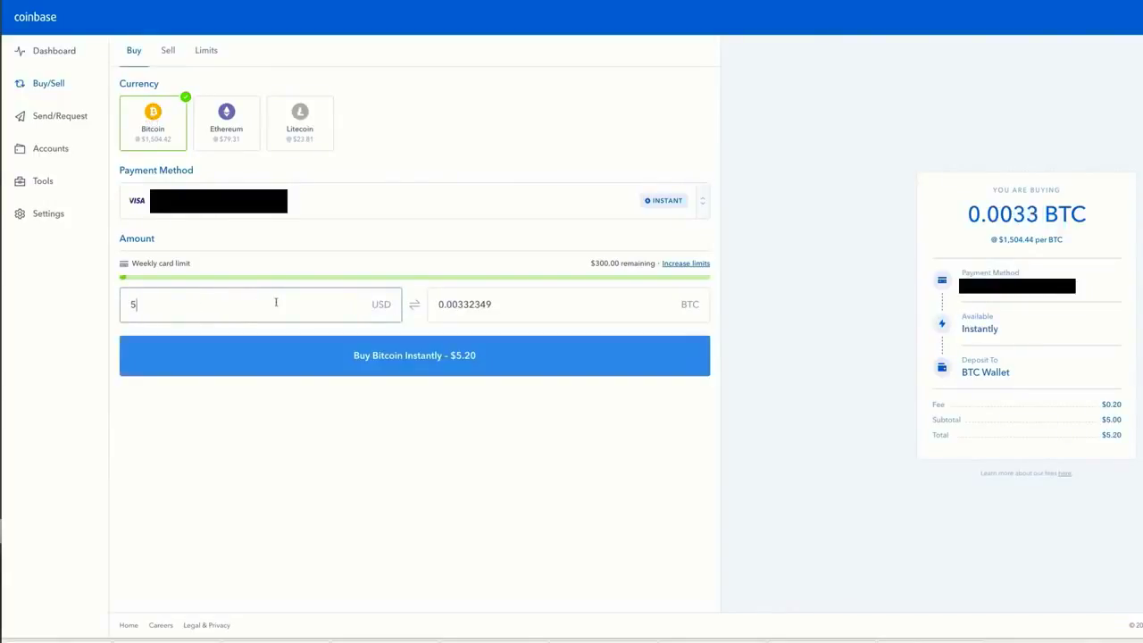
left_click(502, 357)
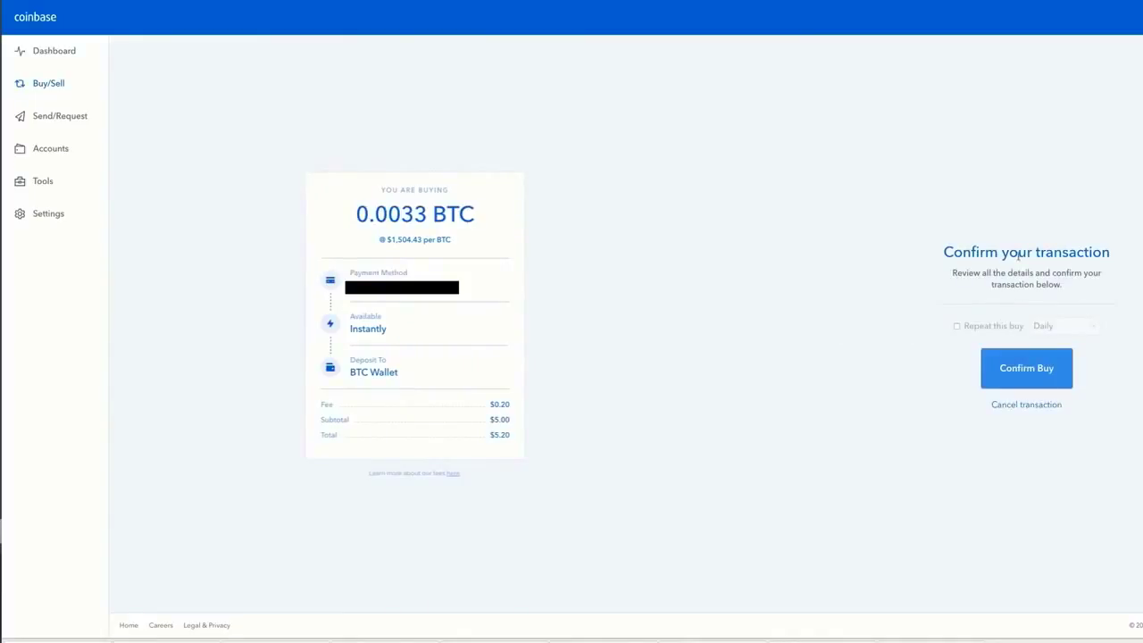
left_click(1025, 374)
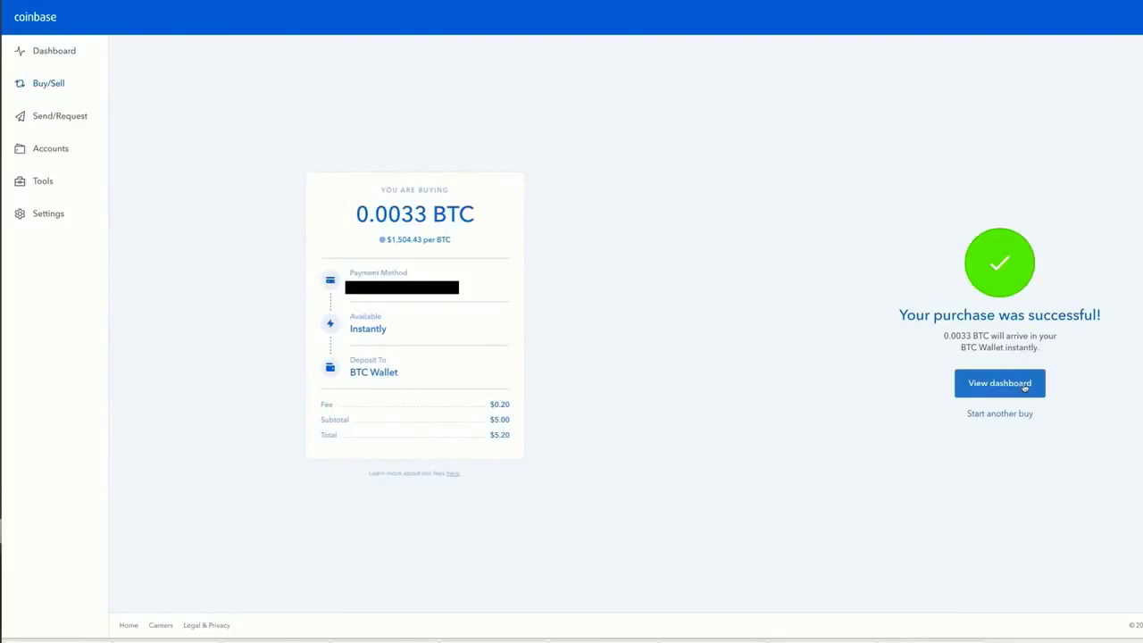
left_click(1025, 386)
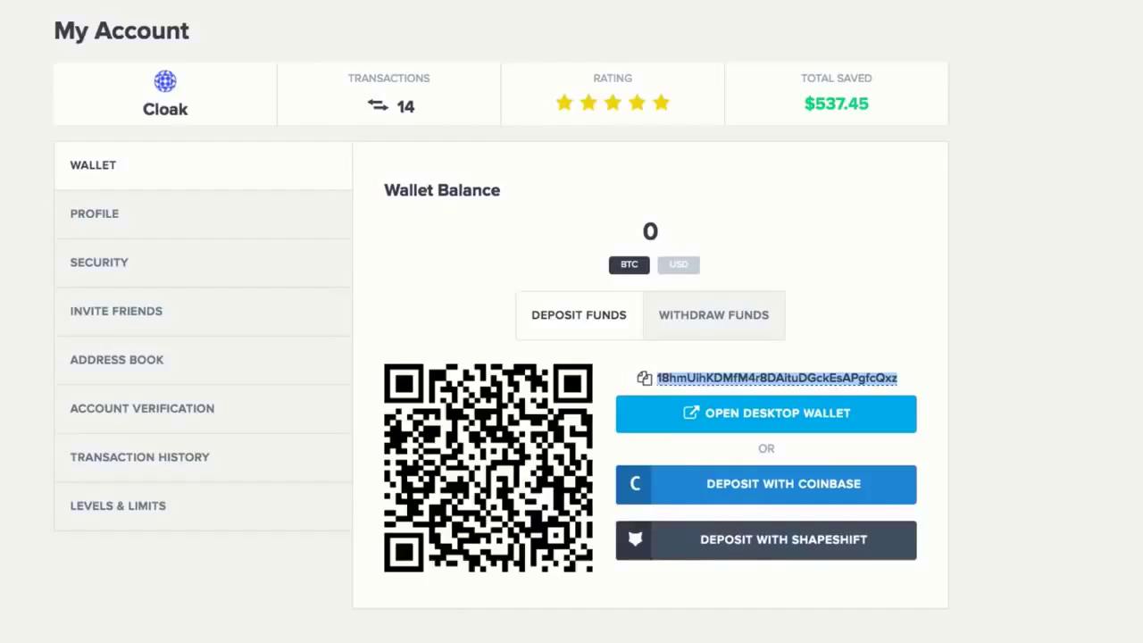
Copy the Bitcoin deposit address shown on Cloak's Wallet page.
triple_click(470, 273)
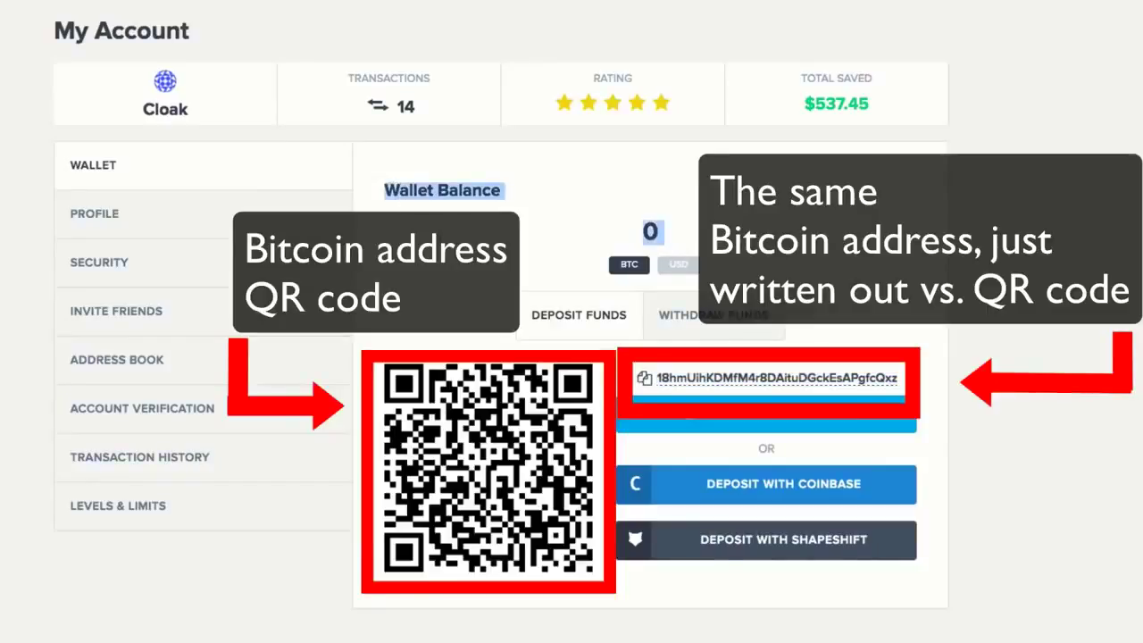
left_click(470, 273)
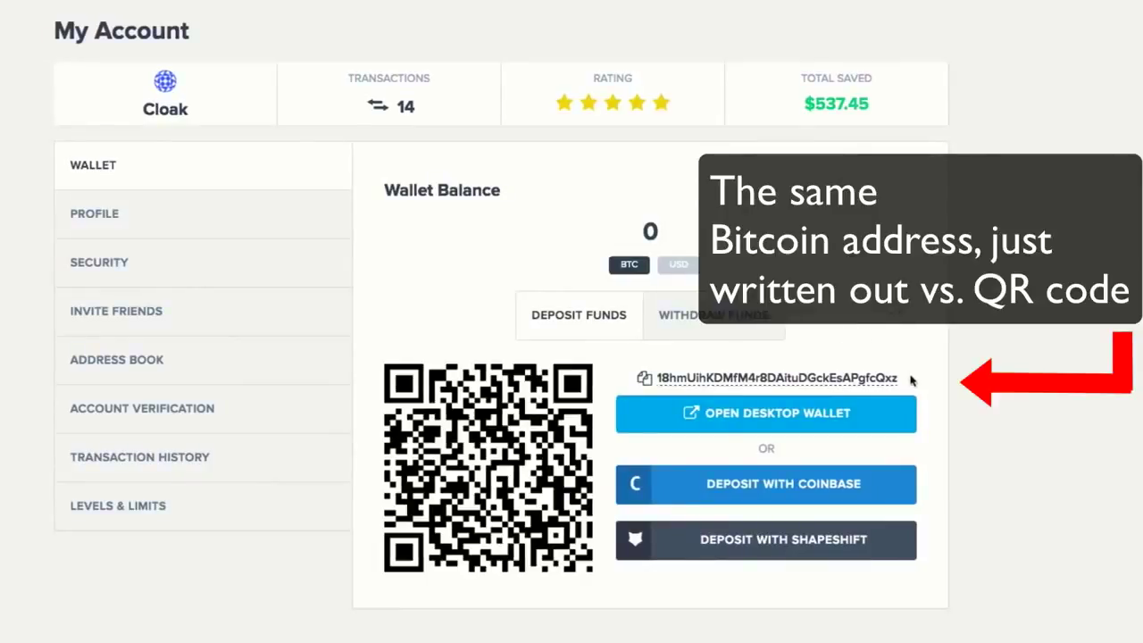
left_click_drag(899, 380, 657, 384)
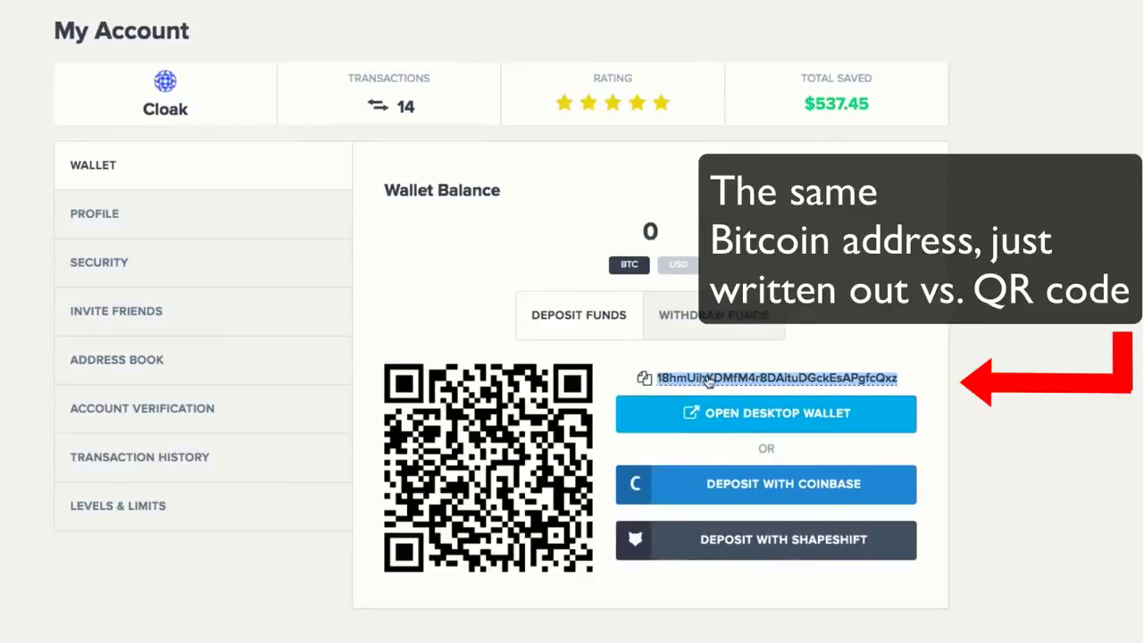
right_click(708, 377)
left_click(738, 408)
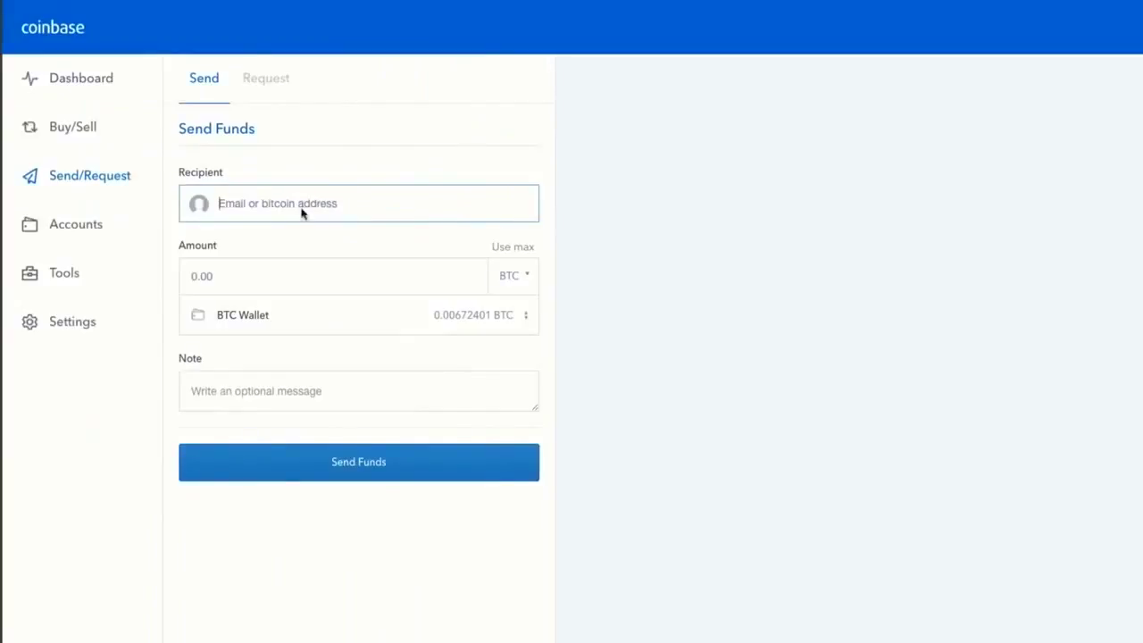
Paste the Cloak Bitcoin address as the Send Funds recipient and keep the amount currency as BTC.
right_click(301, 212)
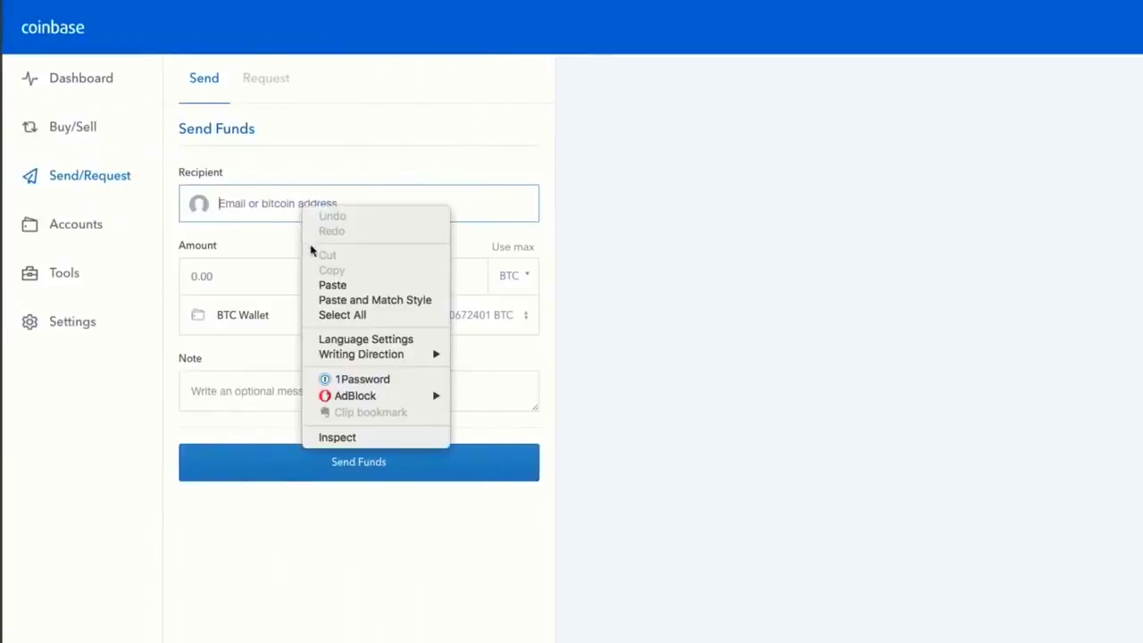
left_click(324, 285)
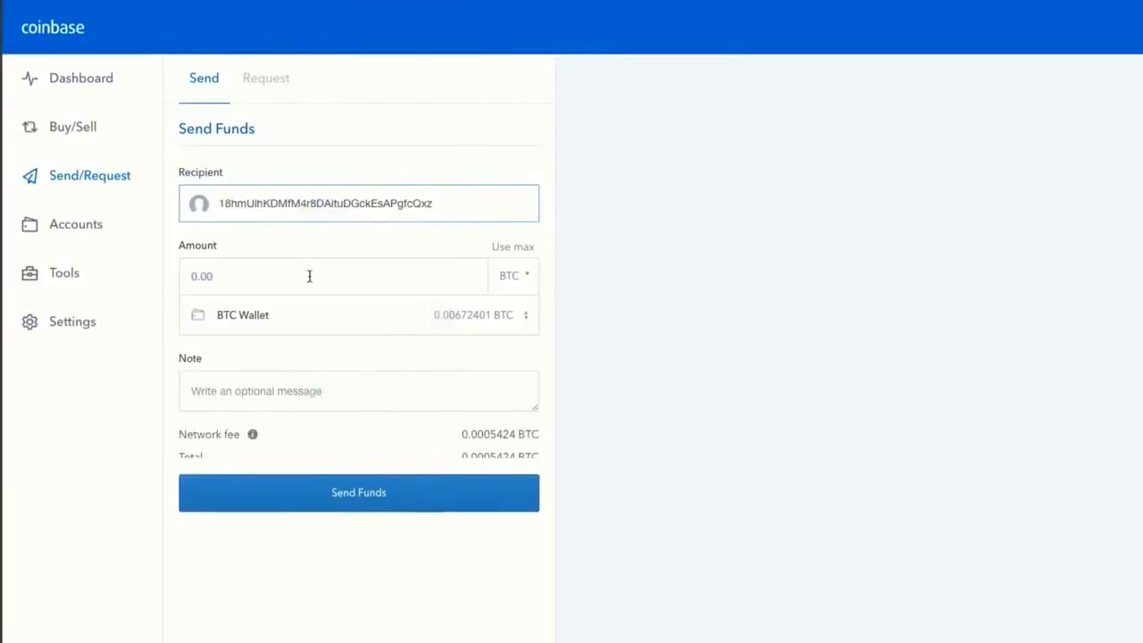
left_click(515, 273)
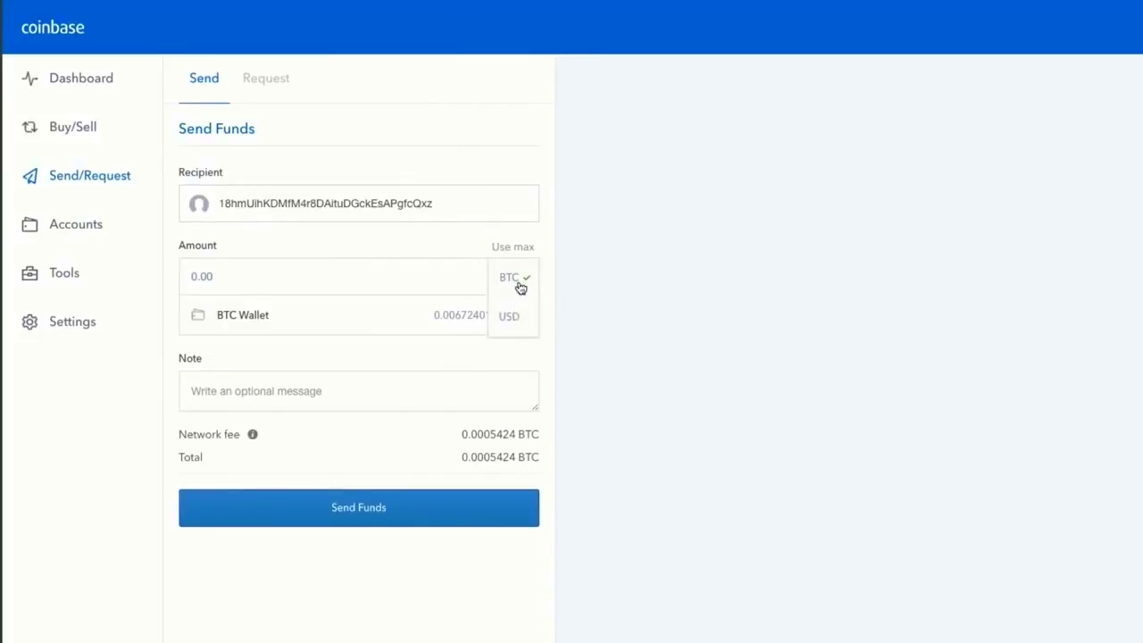
left_click(390, 255)
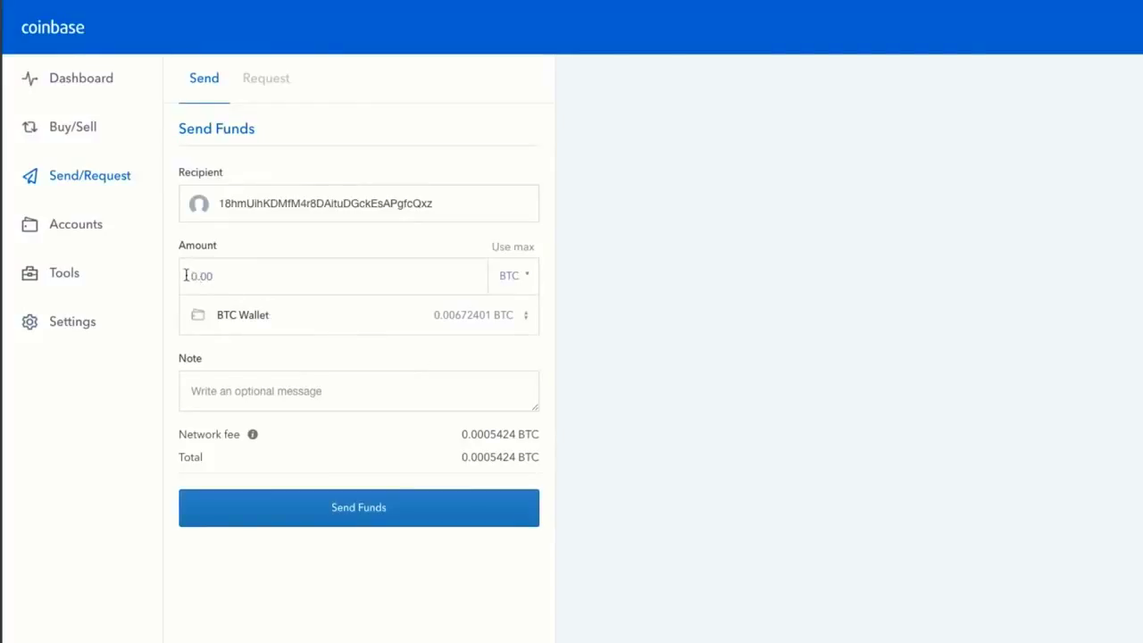
scroll(334, 388, "down", 1)
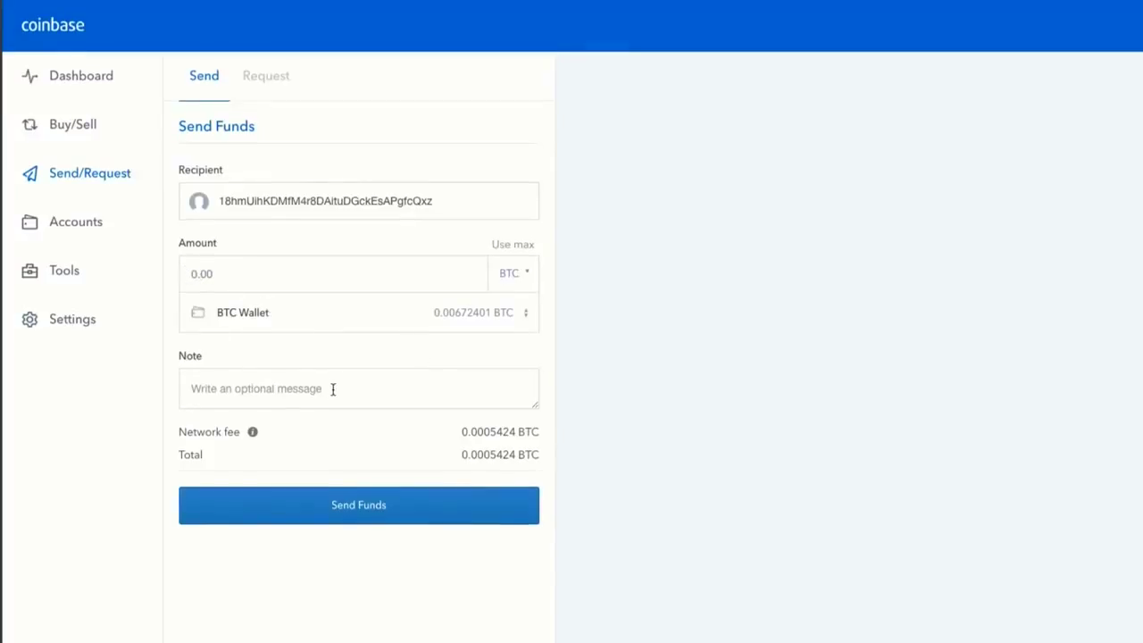